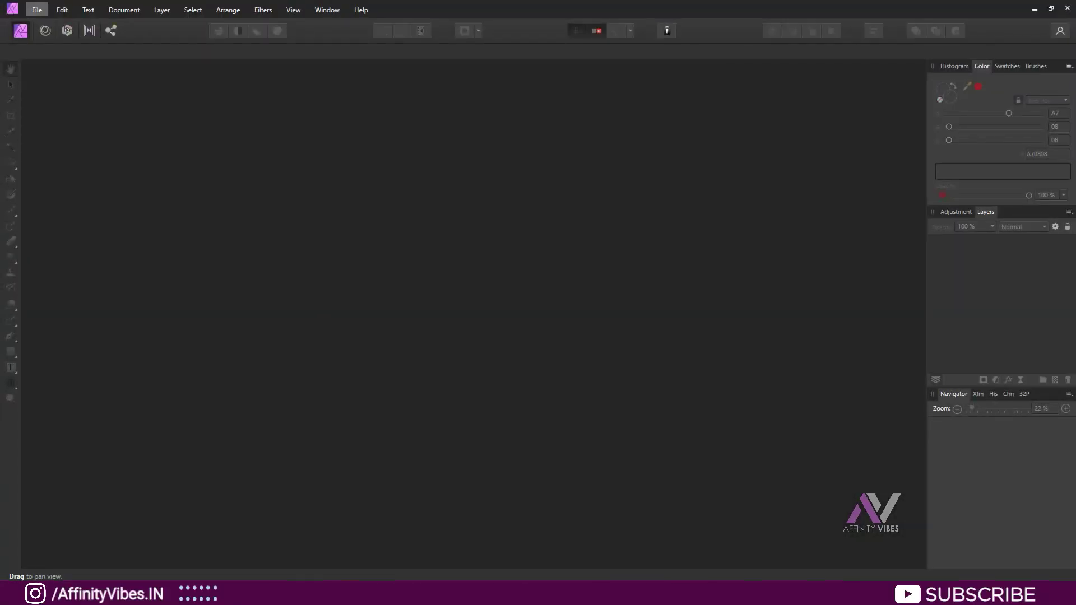
Create a new portrait A4 document, 210 × 297 mm at 300 DPI, in RGB/8.
{"action": "left_click", "coordinate": [37, 10]}
{"action": "left_click", "coordinate": [50, 34]}
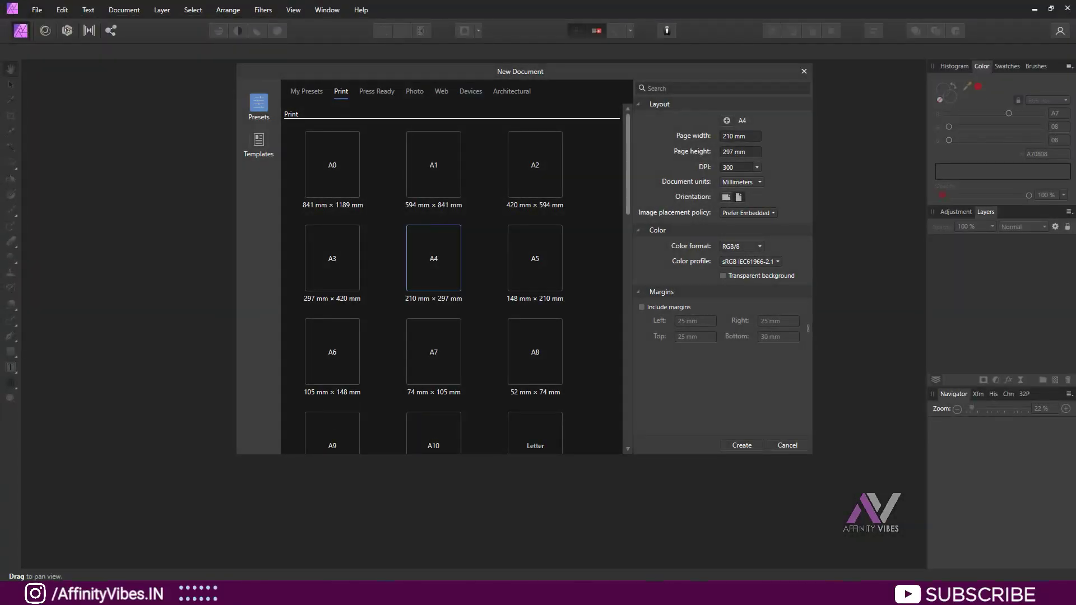
{"action": "left_click_drag", "start_coordinate": [475, 73], "coordinate": [537, 140]}
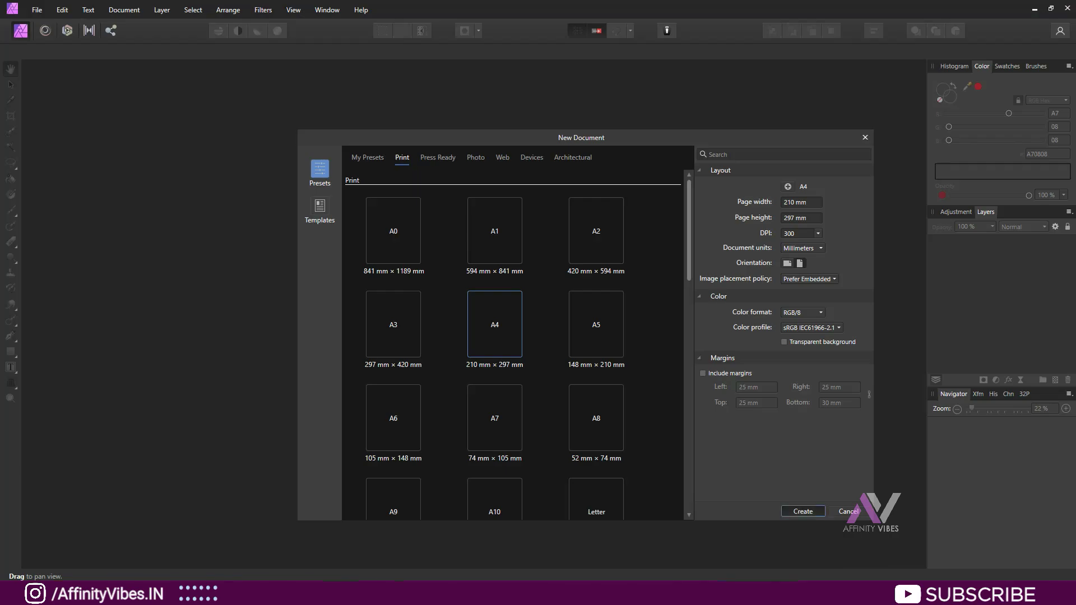
{"action": "left_click", "coordinate": [803, 511]}
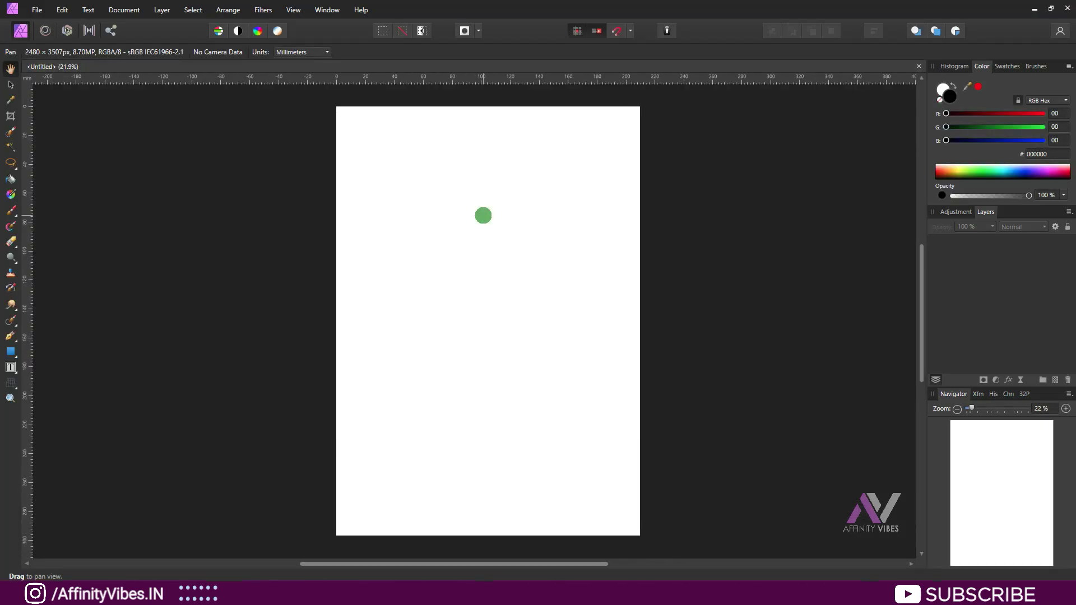
Draw a black rectangle that extends past all page edges to cover the whole page as a background.
{"action": "left_click", "coordinate": [10, 352]}
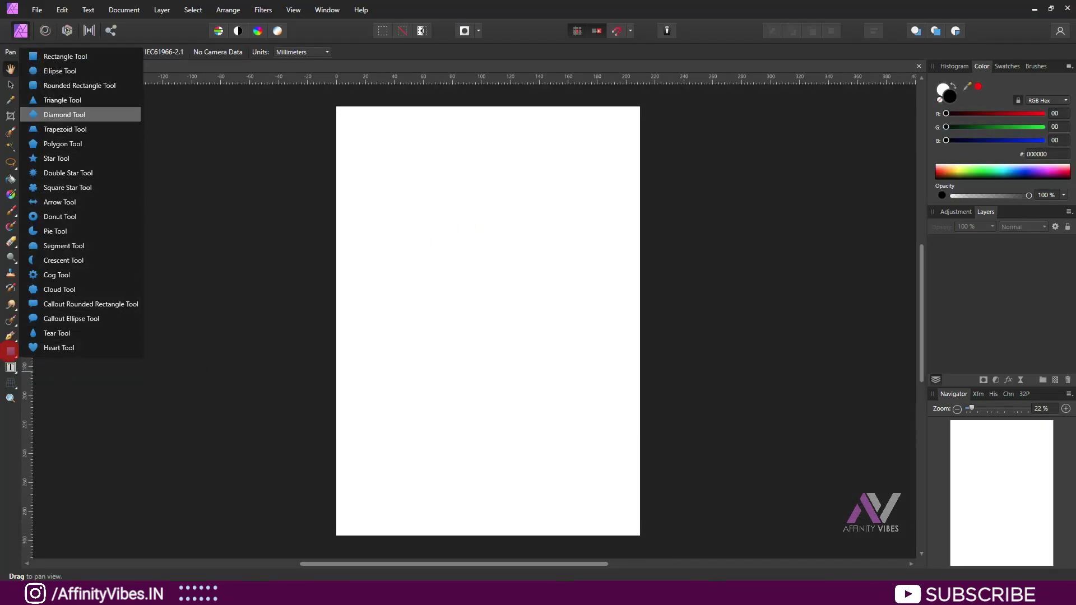
{"action": "left_click", "coordinate": [85, 56]}
{"action": "left_click_drag", "start_coordinate": [310, 94], "coordinate": [678, 547]}
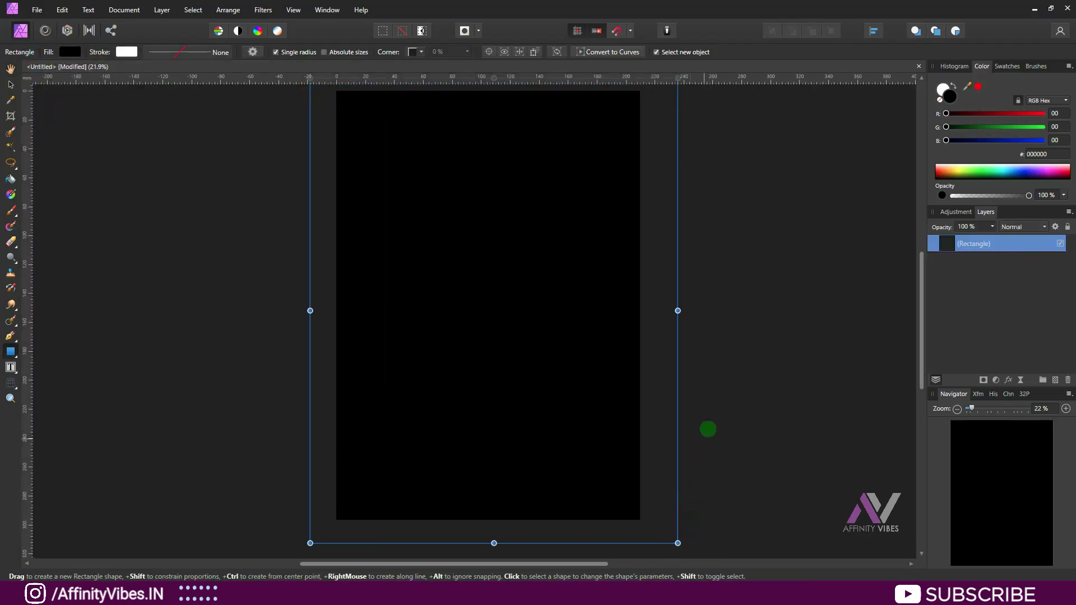
{"action": "scroll", "coordinate": [761, 381], "scroll_direction": "down", "scroll_amount": 1}
{"action": "key", "text": "h"}
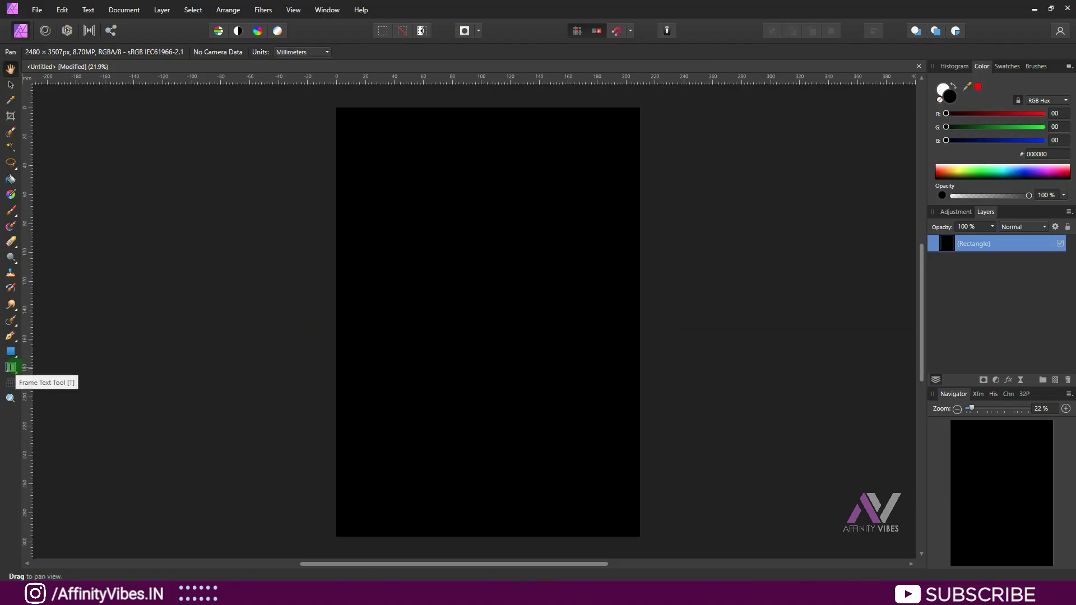
Start an artistic text object in the upper part of the page and set its text colour to white (FFFFFF).
{"action": "left_click", "coordinate": [10, 367]}
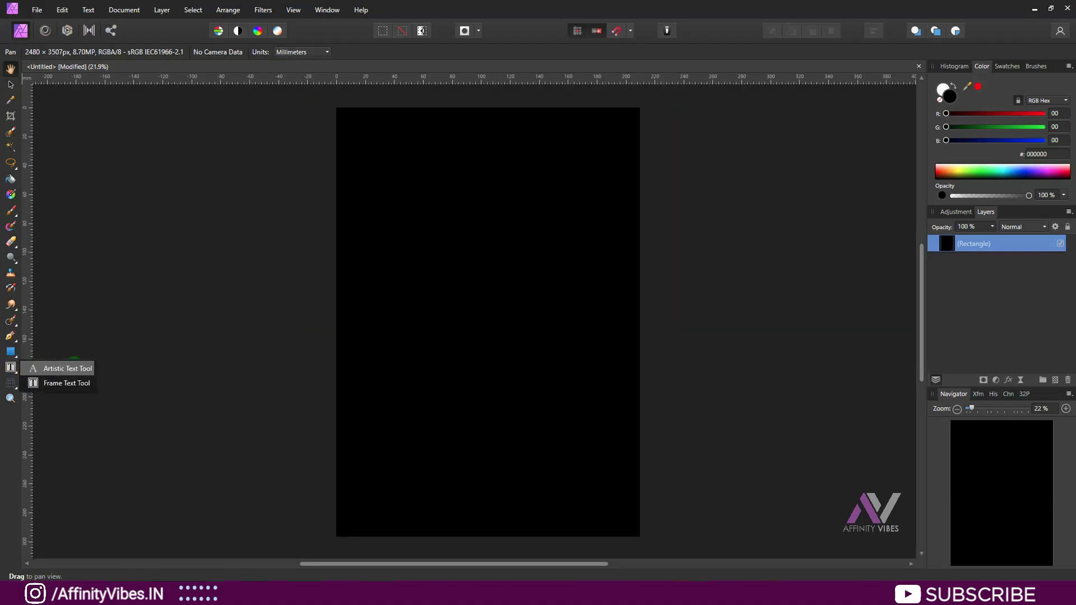
{"action": "left_click", "coordinate": [63, 368]}
{"action": "left_click", "coordinate": [427, 247]}
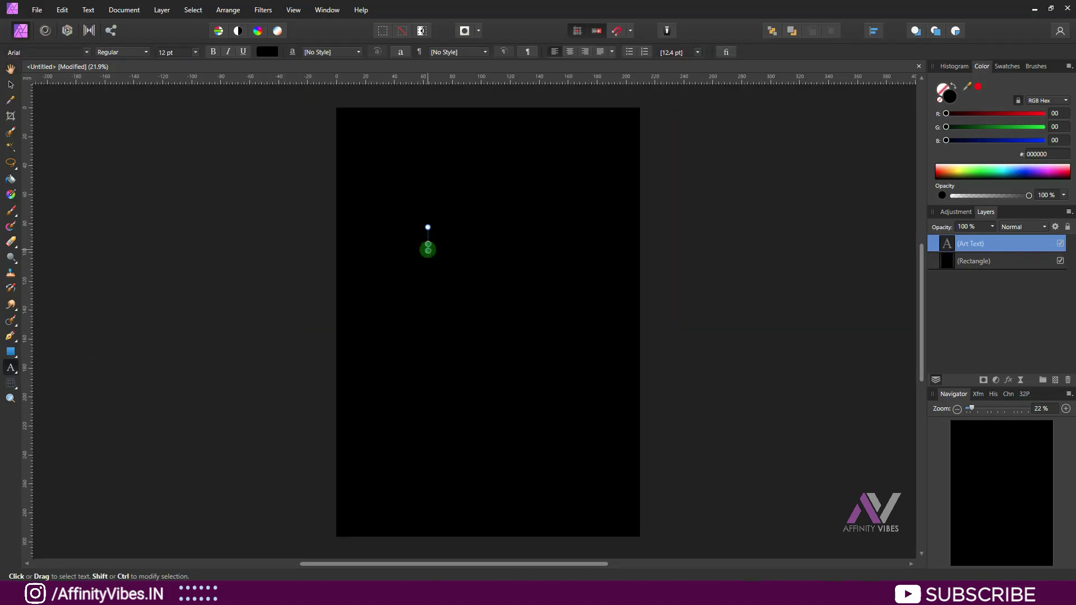
{"action": "left_click", "coordinate": [268, 51]}
{"action": "left_click_drag", "start_coordinate": [240, 172], "coordinate": [241, 159]}
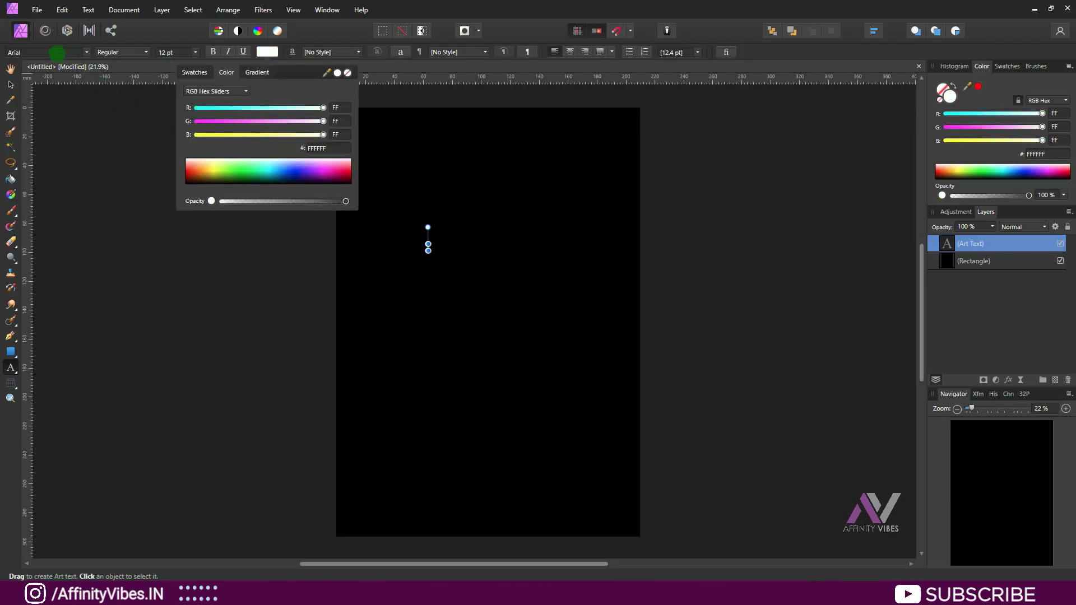
Enter the text 807 in the Gotham Ultra font at 144 pt.
{"action": "left_click", "coordinate": [47, 50]}
{"action": "left_click", "coordinate": [47, 51]}
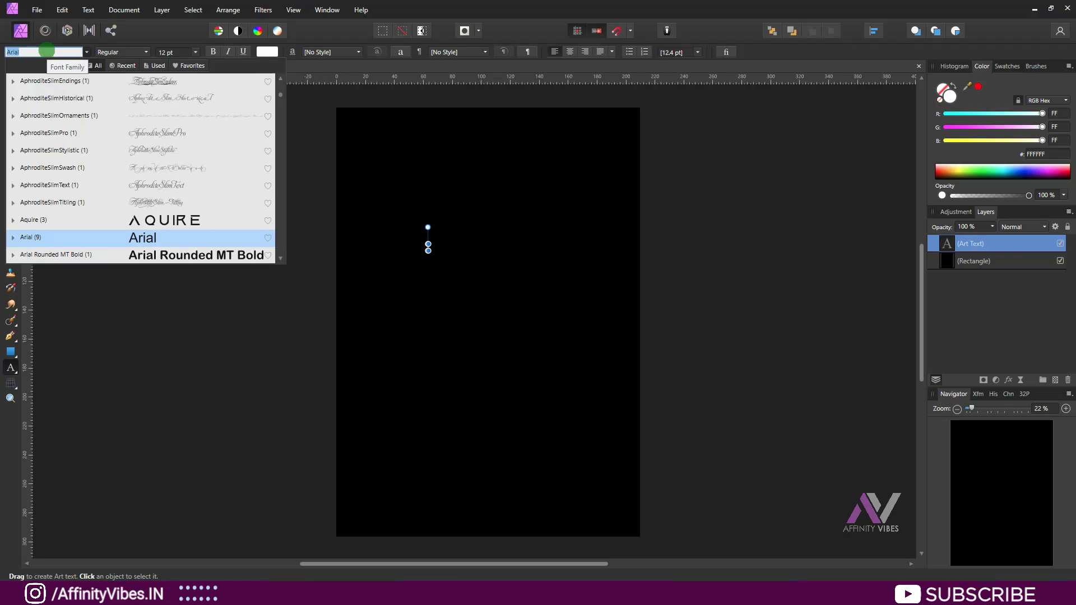
{"action": "type", "text": "gotham"}
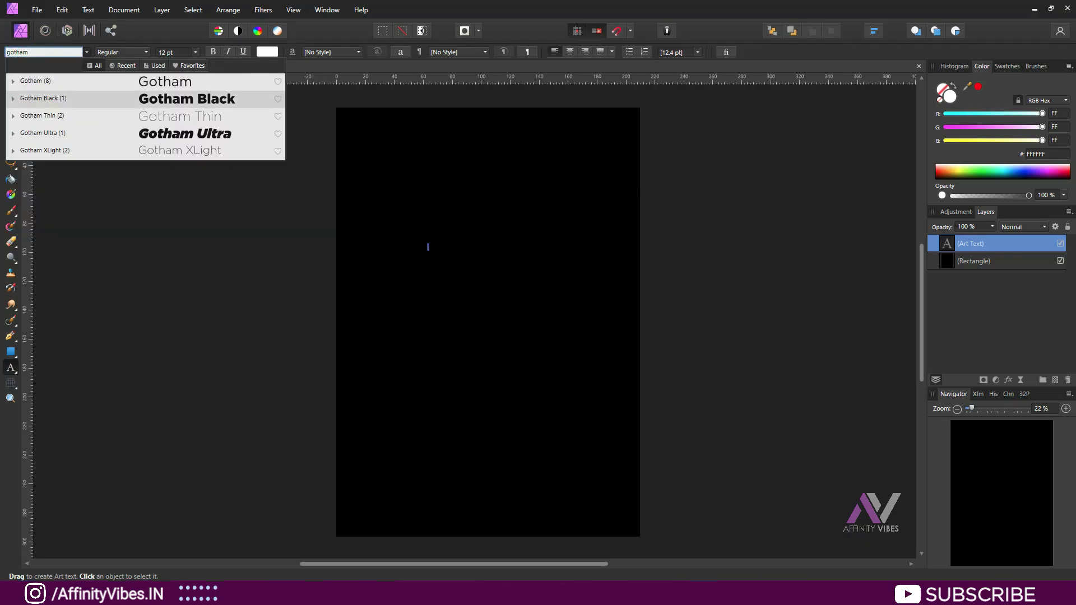
{"action": "left_click", "coordinate": [140, 133]}
{"action": "left_click", "coordinate": [195, 52]}
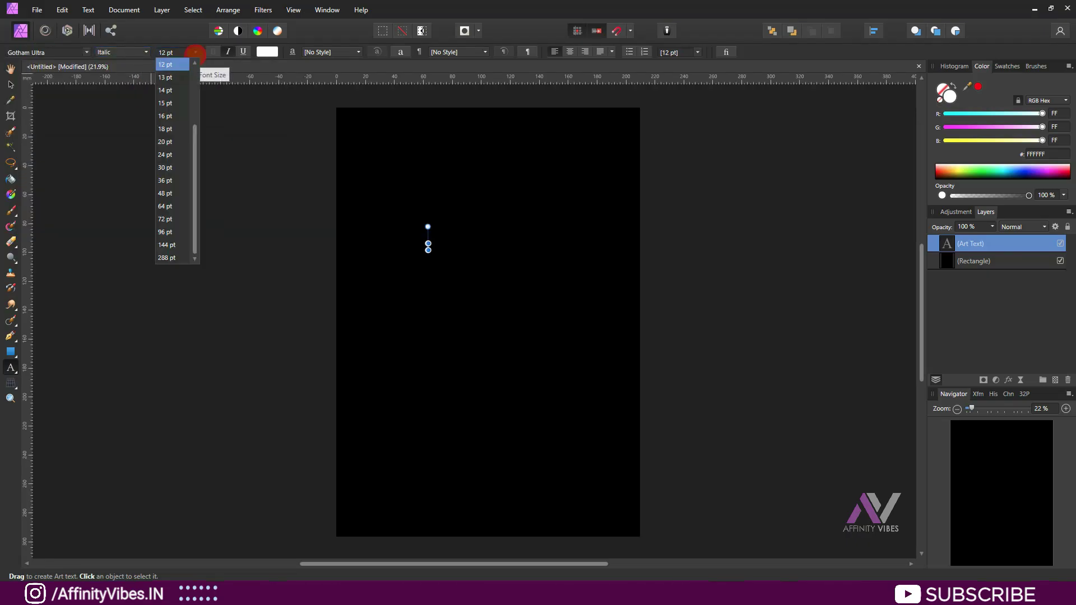
{"action": "left_click", "coordinate": [167, 245]}
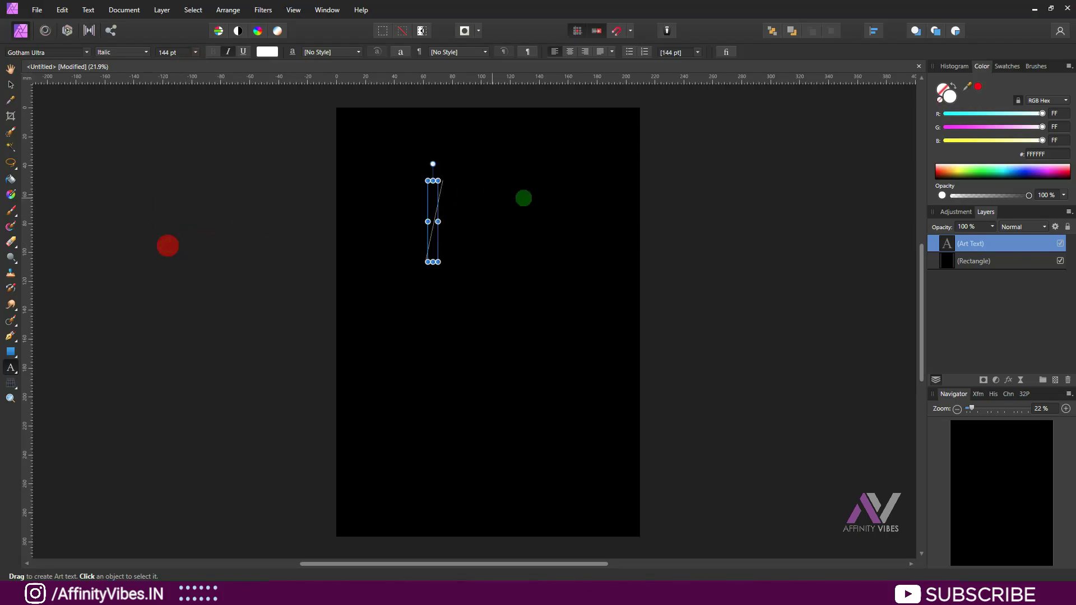
{"action": "type", "text": "807"}
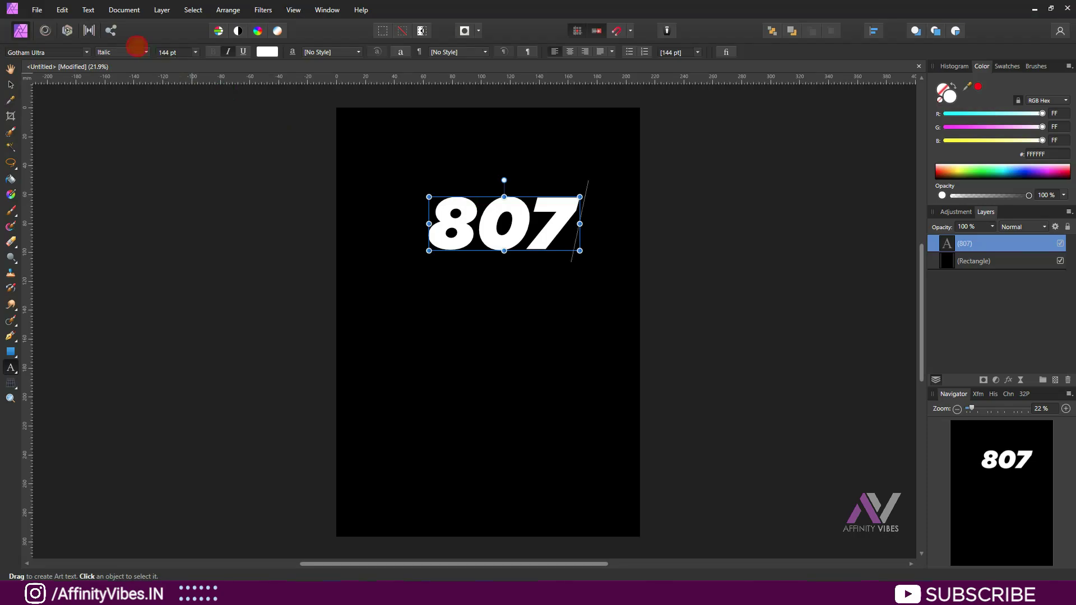
Change the font of the whole 807 text to Gotham Black, keeping the size at 144 pt.
{"action": "key", "text": "ctrl+a"}
{"action": "left_click", "coordinate": [168, 52]}
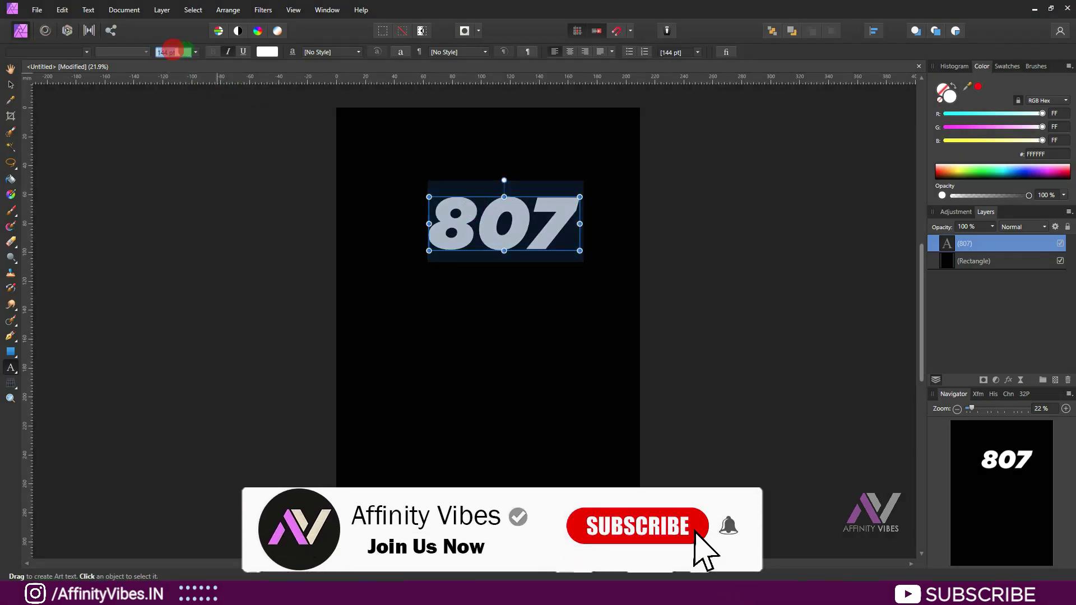
{"action": "left_click", "coordinate": [195, 52]}
{"action": "left_click", "coordinate": [178, 242]}
{"action": "left_click", "coordinate": [47, 52]}
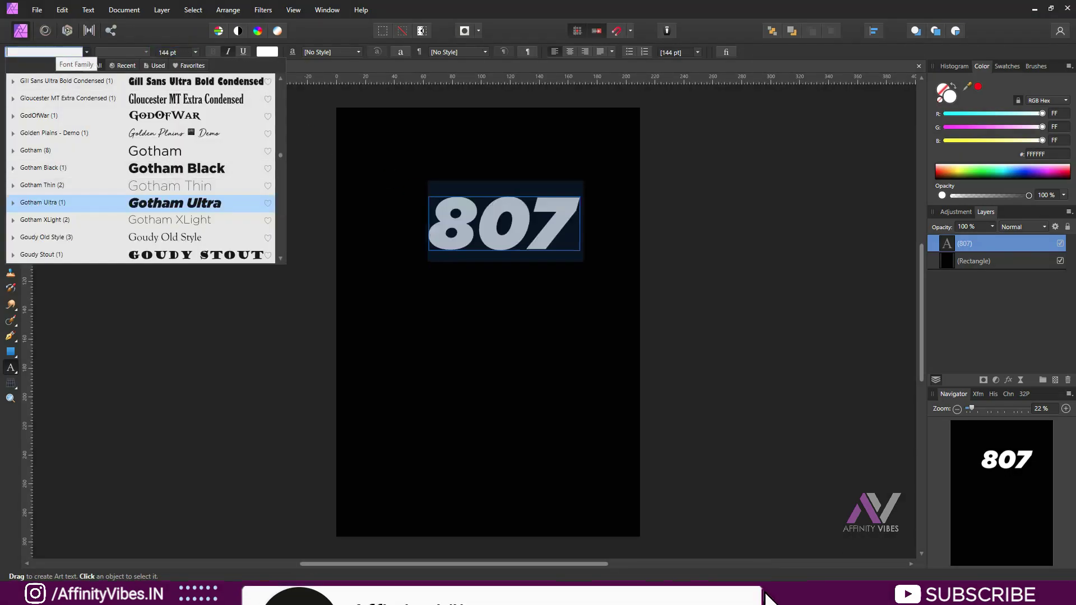
{"action": "left_click", "coordinate": [184, 169]}
Move the 807 text to about the page centre and stack two duplicates directly beneath it, evenly spaced.
{"action": "left_click", "coordinate": [10, 84]}
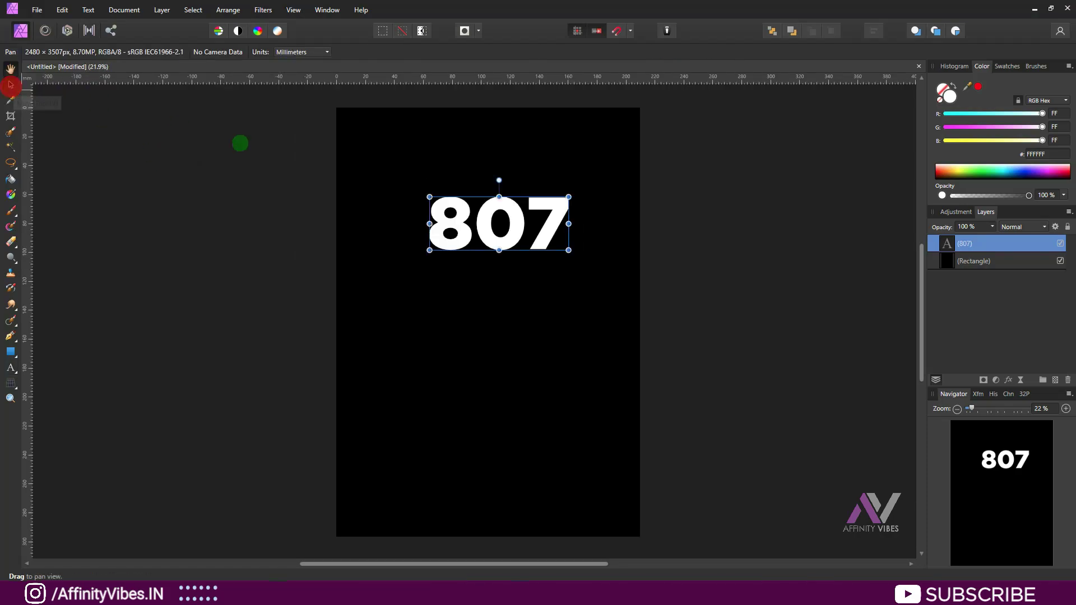
{"action": "left_click_drag", "start_coordinate": [497, 203], "coordinate": [481, 290]}
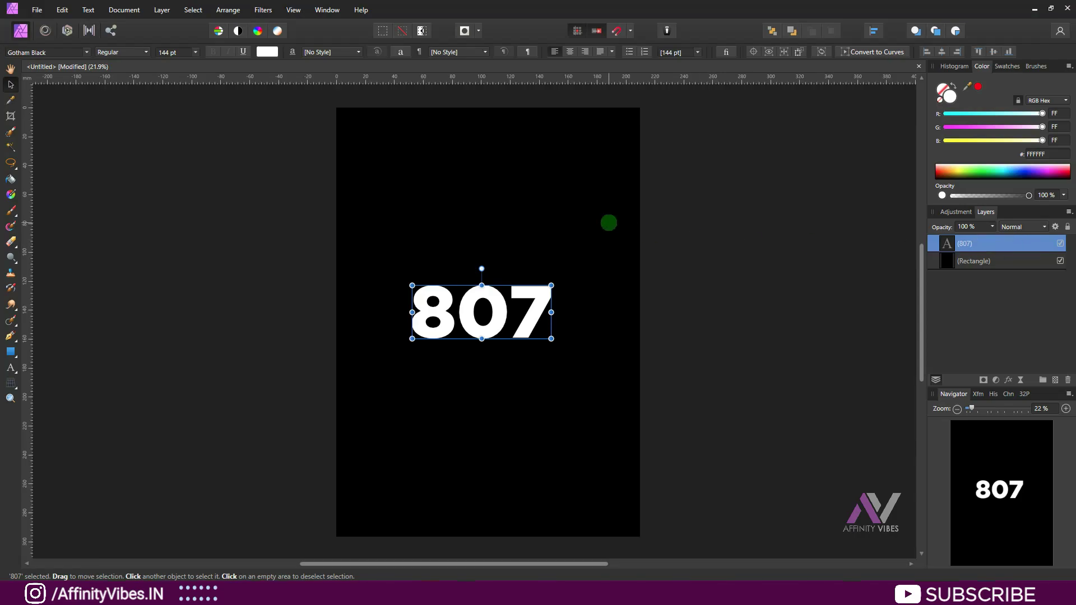
{"action": "key", "text": "ctrl+j"}
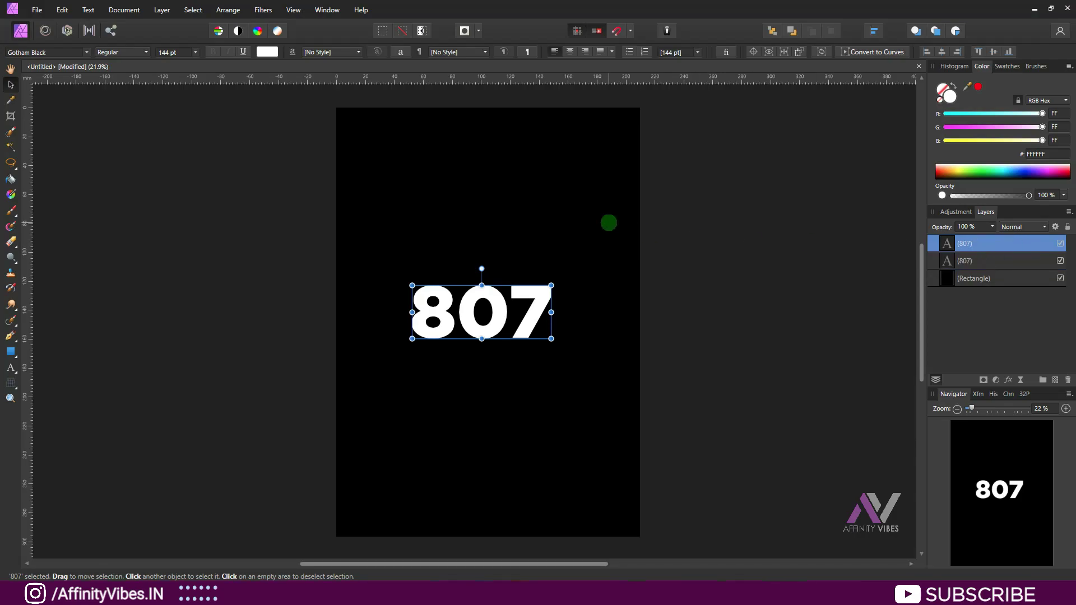
{"action": "left_click_drag", "start_coordinate": [492, 323], "coordinate": [498, 375]}
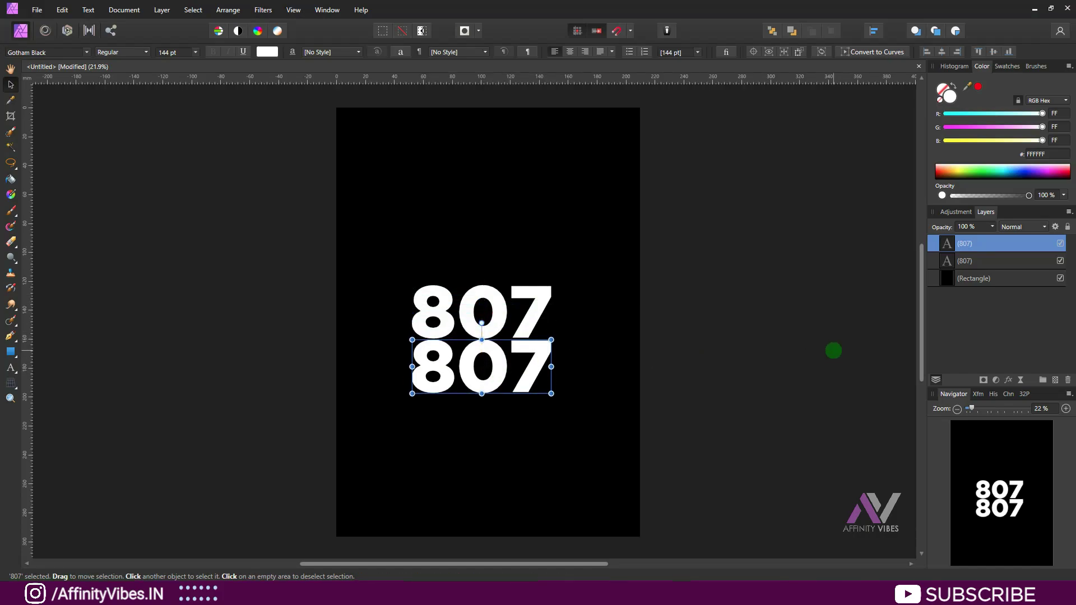
{"action": "key", "text": "ctrl+j"}
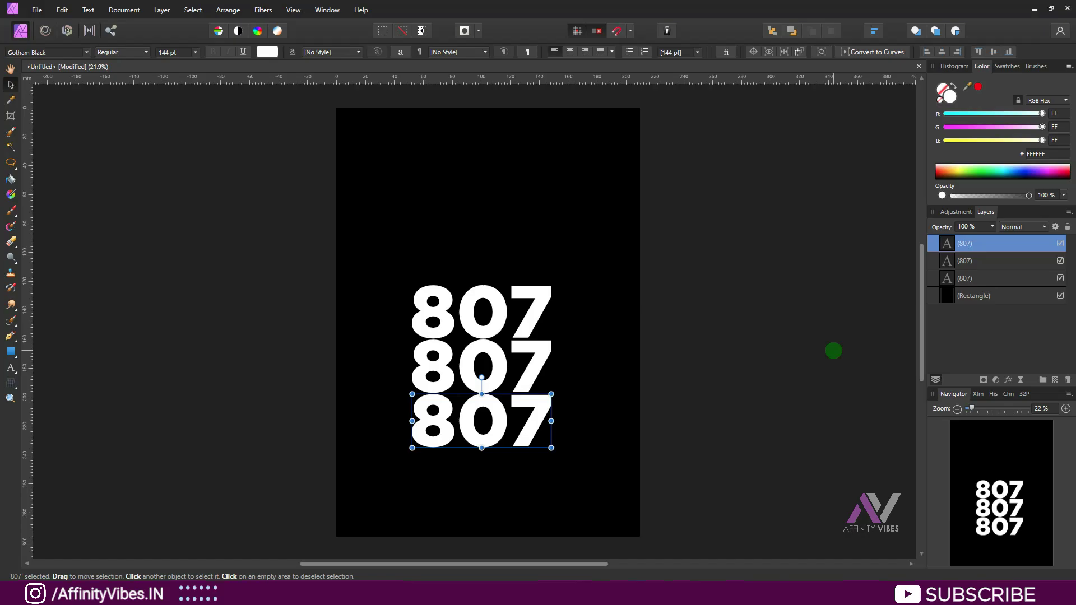
Duplicate the two lower 807 lines and move the copies straight up until they sit directly above the original line.
{"action": "left_click", "coordinate": [975, 261], "text": "shift"}
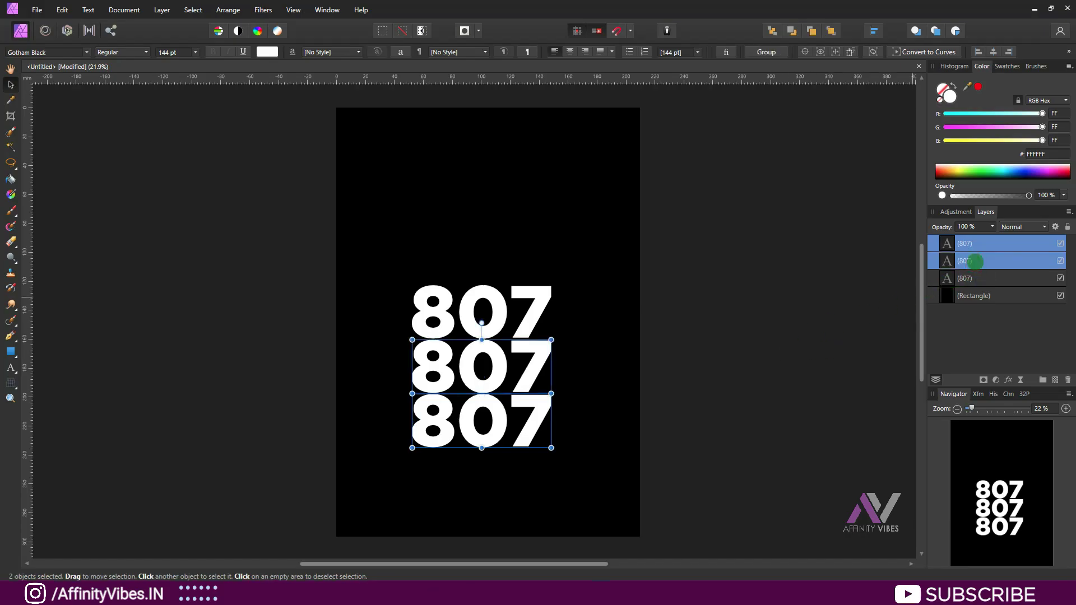
{"action": "key", "text": "ctrl+j"}
{"action": "key", "text": "shift+Up"}
{"action": "key", "text": "shift+Up"}
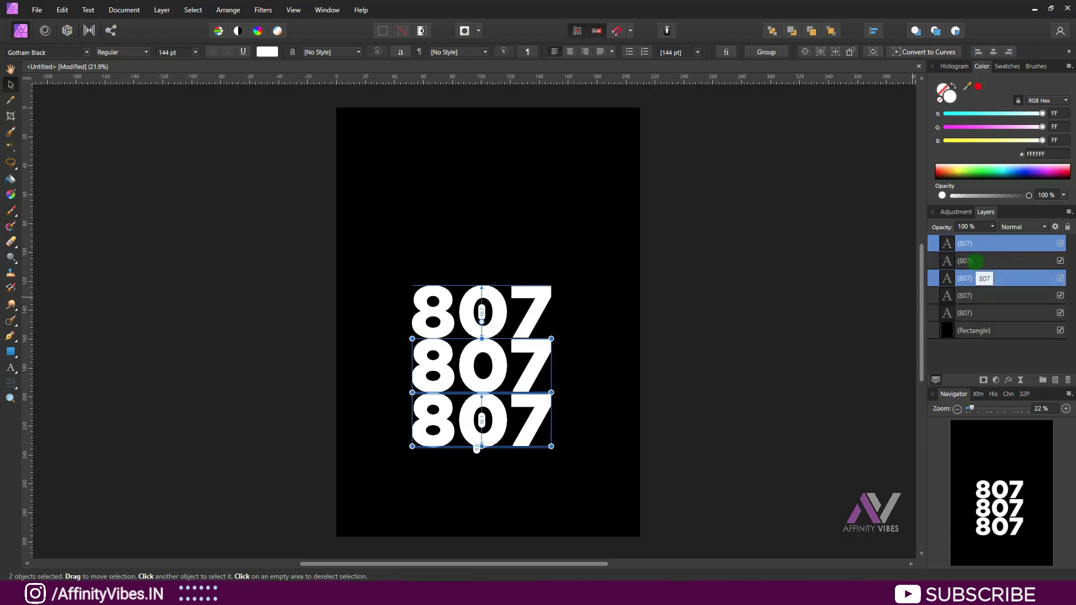
{"action": "key", "text": "shift+Up"}
{"action": "key", "text": "shift+Up"}
{"action": "key", "text": "shift+Up"}
{"action": "key", "text": "shift+Up"}
{"action": "key", "text": "shift+Up"}
{"action": "key", "text": "shift+Up"}
{"action": "key", "text": "shift+Up"}
{"action": "key", "text": "shift+Up"}
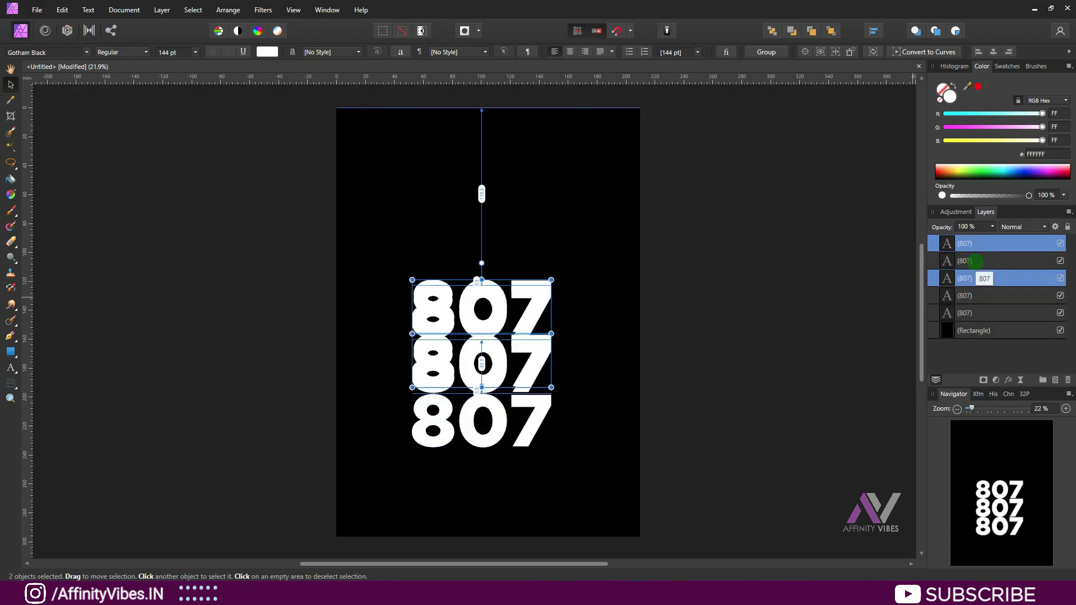
{"action": "key", "text": "shift+Up"}
{"action": "key", "text": "shift+Up"}
{"action": "key", "text": "shift+Up"}
{"action": "key", "text": "shift+Up"}
{"action": "key", "text": "shift+Up"}
{"action": "key", "text": "shift+Up"}
{"action": "key", "text": "shift+Up"}
{"action": "key", "text": "shift+Up"}
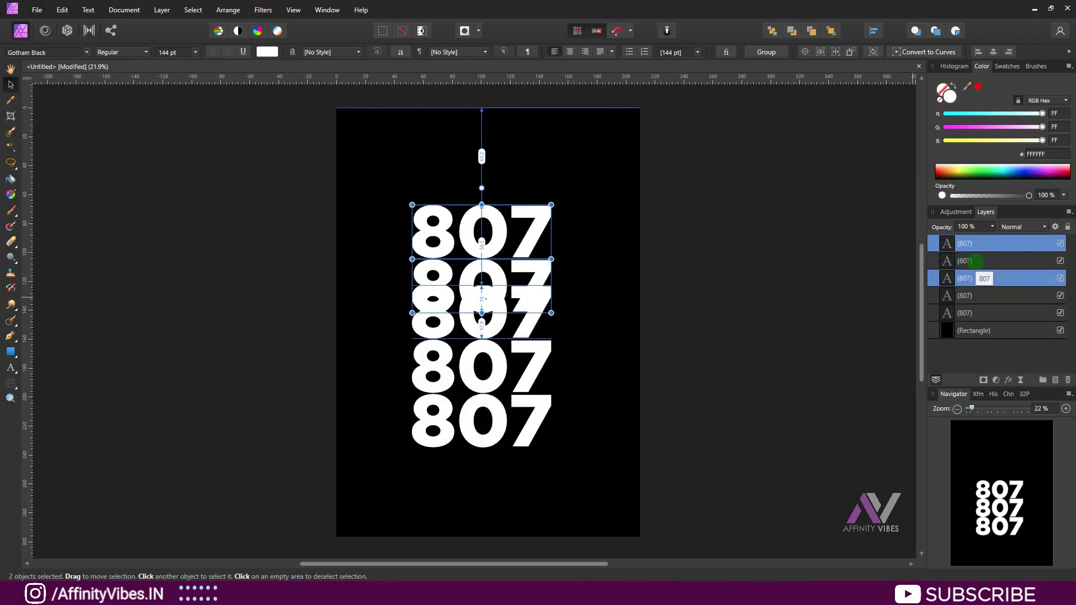
{"action": "key", "text": "shift+Up"}
{"action": "key", "text": "shift+Up"}
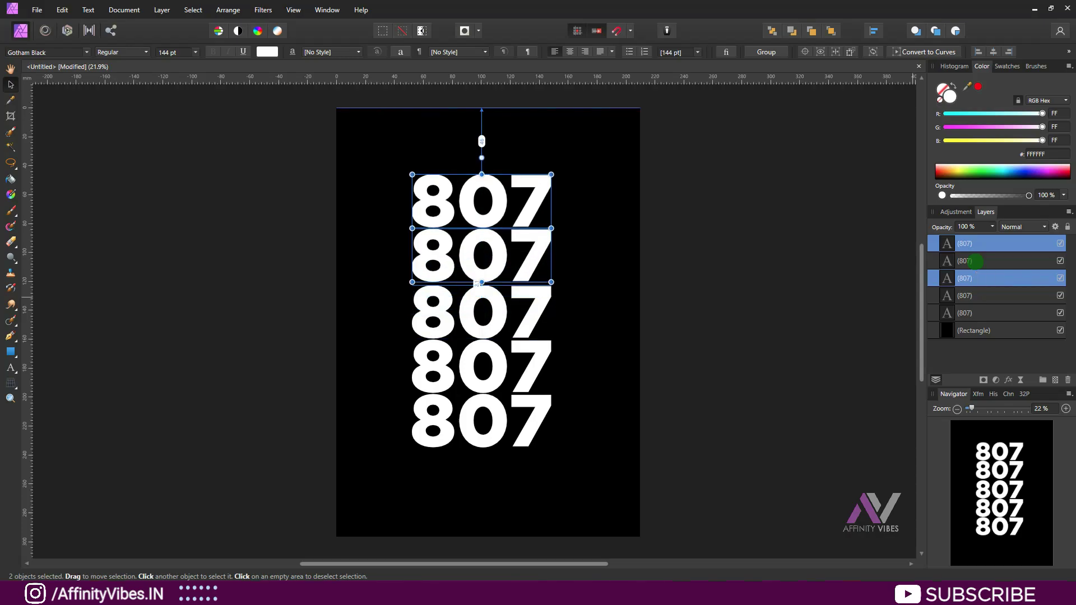
{"action": "key", "text": "Down"}
{"action": "key", "text": "Down"}
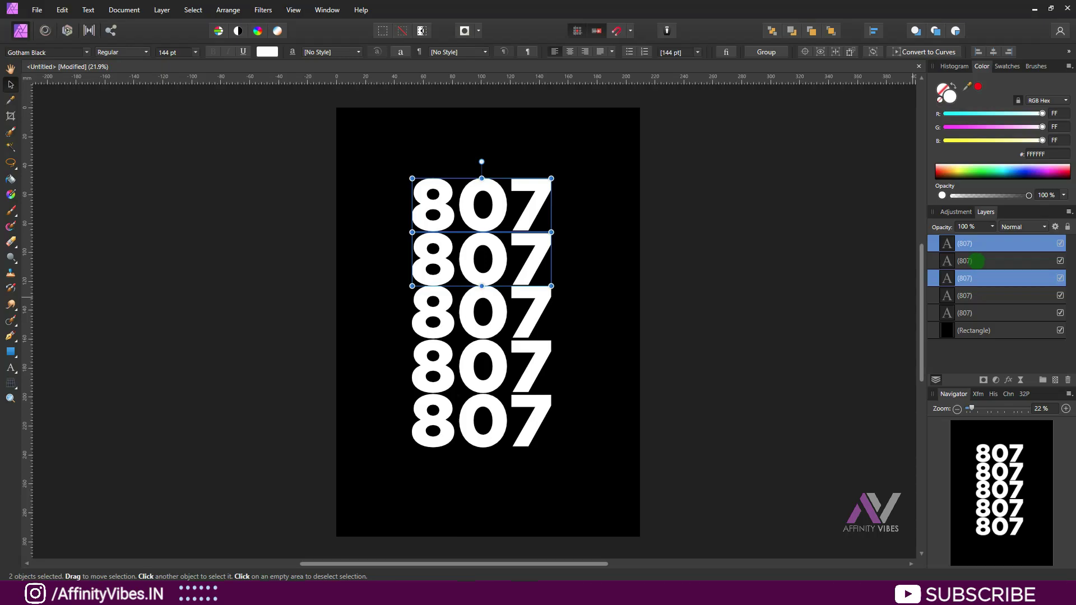
Group the two 807 text lines below the centre line, and check the centre line by toggling its visibility.
{"action": "left_click_drag", "start_coordinate": [976, 253], "coordinate": [1017, 298]}
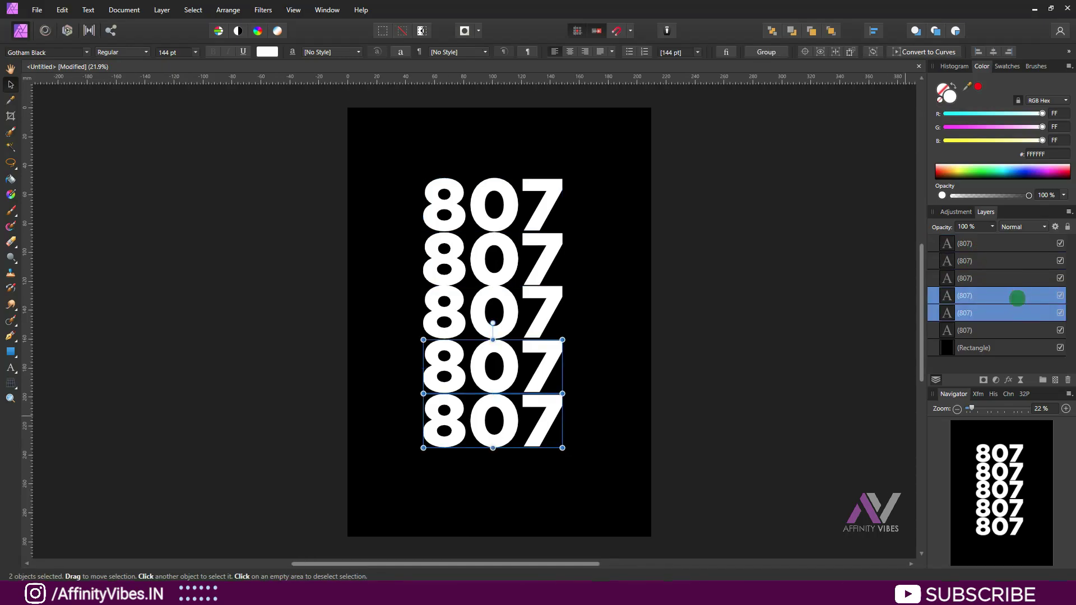
{"action": "key", "text": "ctrl+g"}
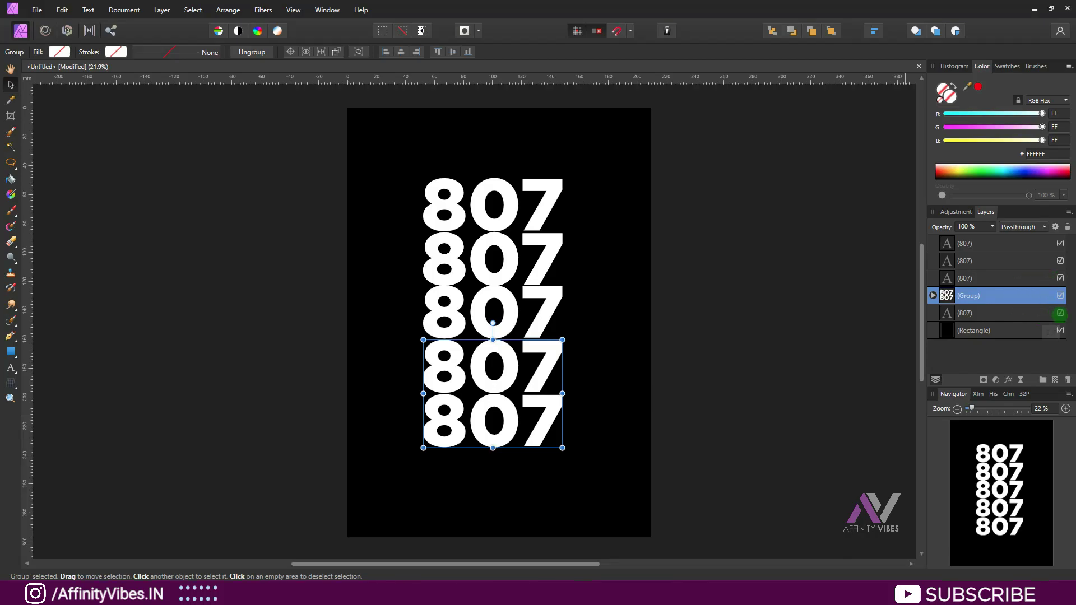
{"action": "left_click", "coordinate": [1059, 312]}
{"action": "left_click", "coordinate": [1059, 312]}
Group the three uppermost 807 text layers, and check the group by toggling its visibility.
{"action": "left_click", "coordinate": [1022, 275]}
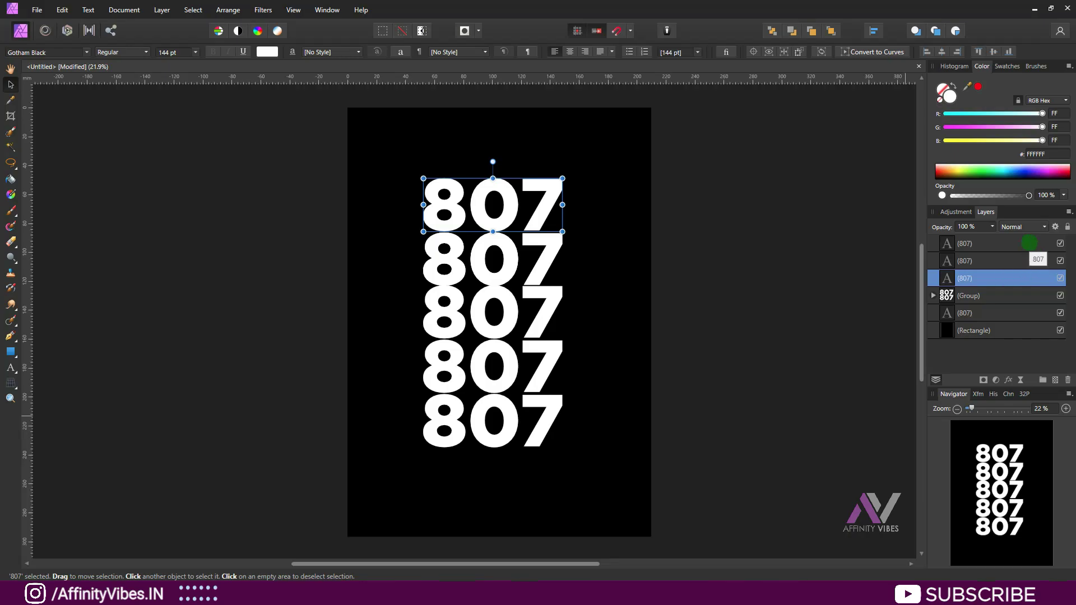
{"action": "left_click", "coordinate": [1028, 242], "text": "shift"}
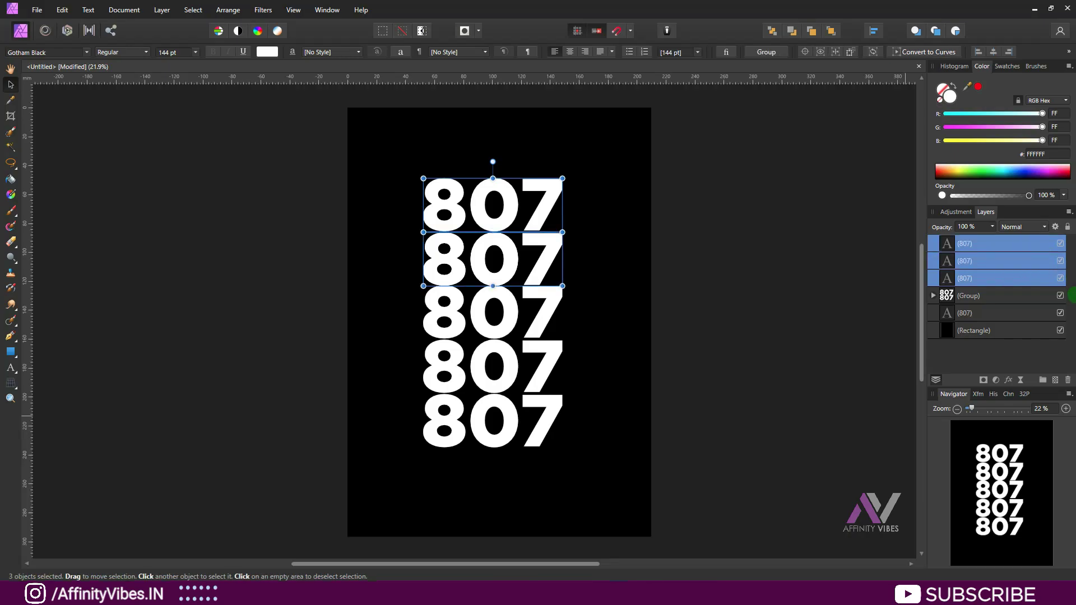
{"action": "key", "text": "ctrl+g"}
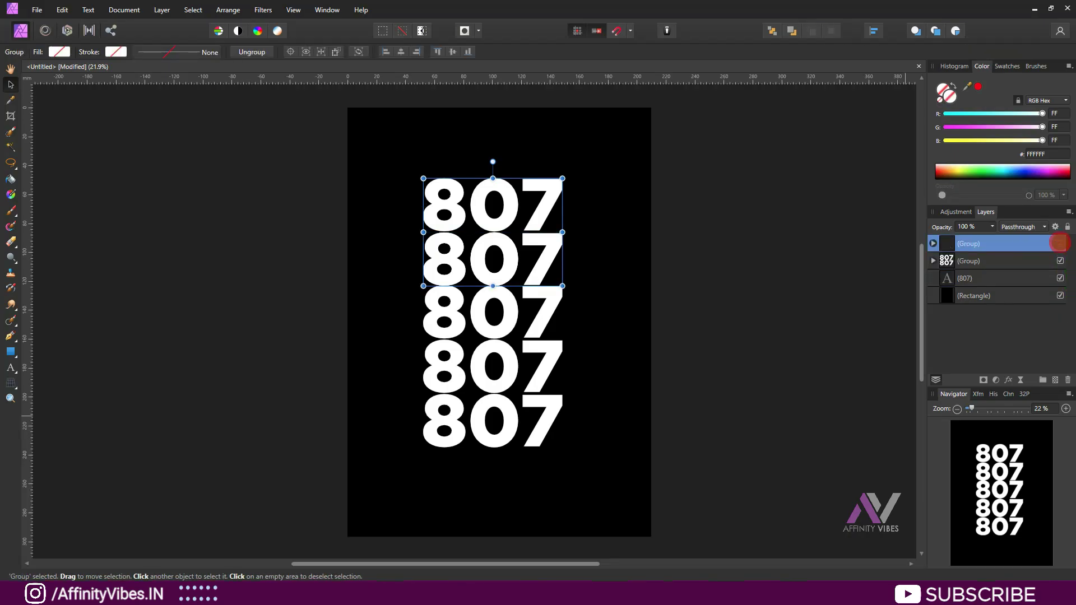
{"action": "left_click", "coordinate": [1059, 244]}
{"action": "left_click", "coordinate": [1060, 243]}
{"action": "left_click", "coordinate": [1059, 243]}
{"action": "left_click", "coordinate": [1059, 244]}
Rename the group holding the two lower 807 lines as down.
{"action": "double_click", "coordinate": [973, 261]}
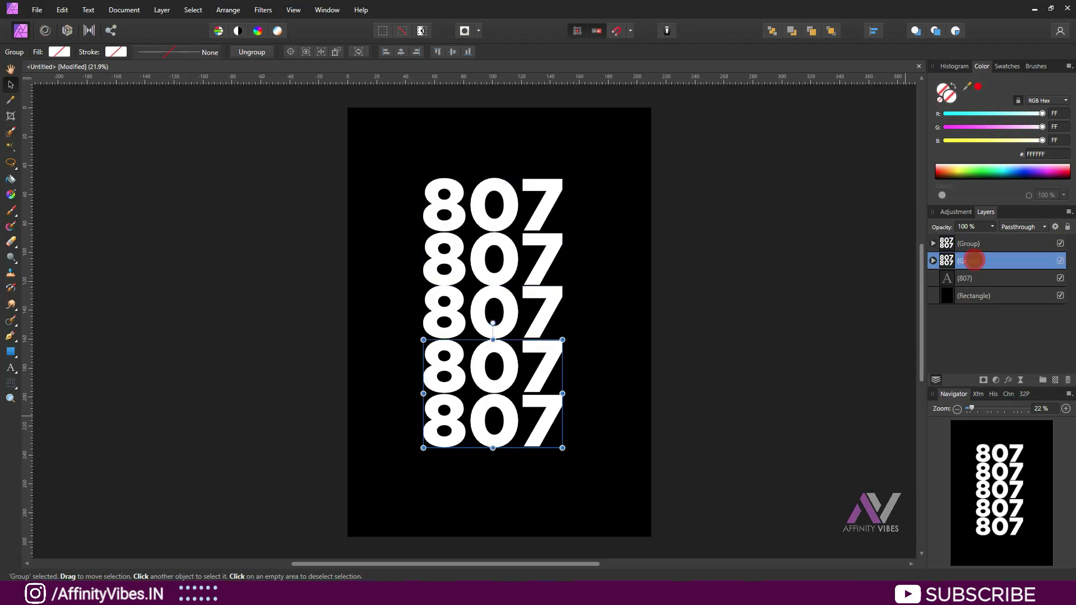
{"action": "type", "text": "down"}
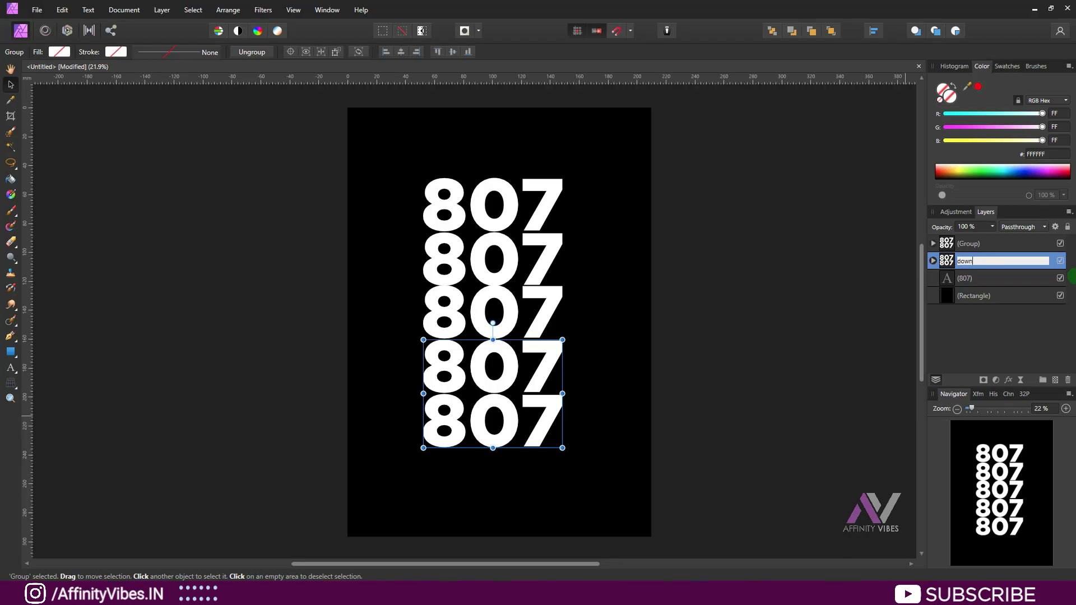
{"action": "key", "text": "Return"}
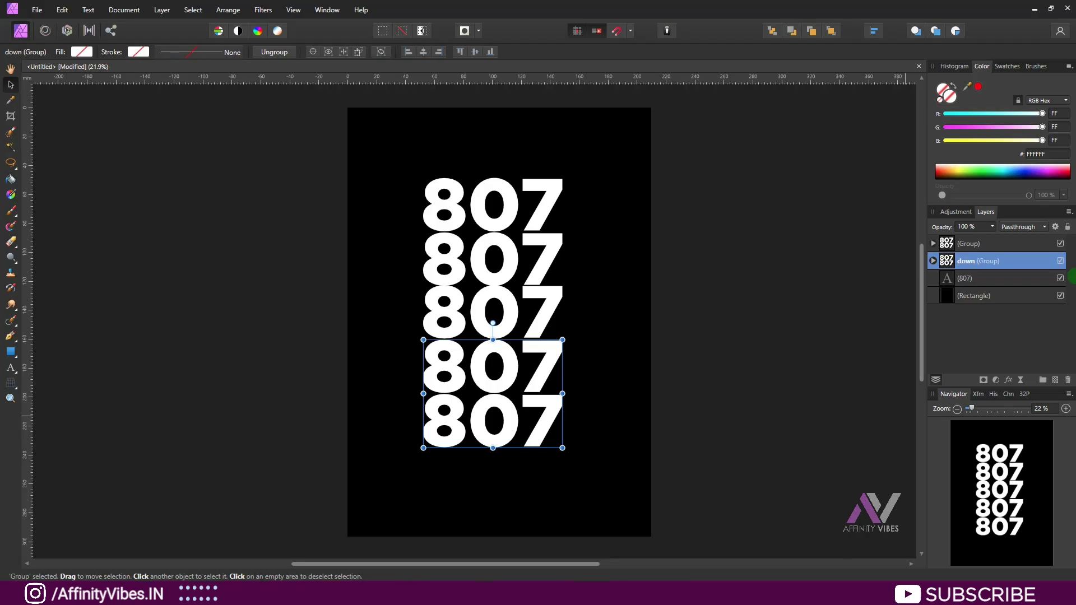
Rename the group holding the two upper 807 lines as up.
{"action": "double_click", "coordinate": [975, 243]}
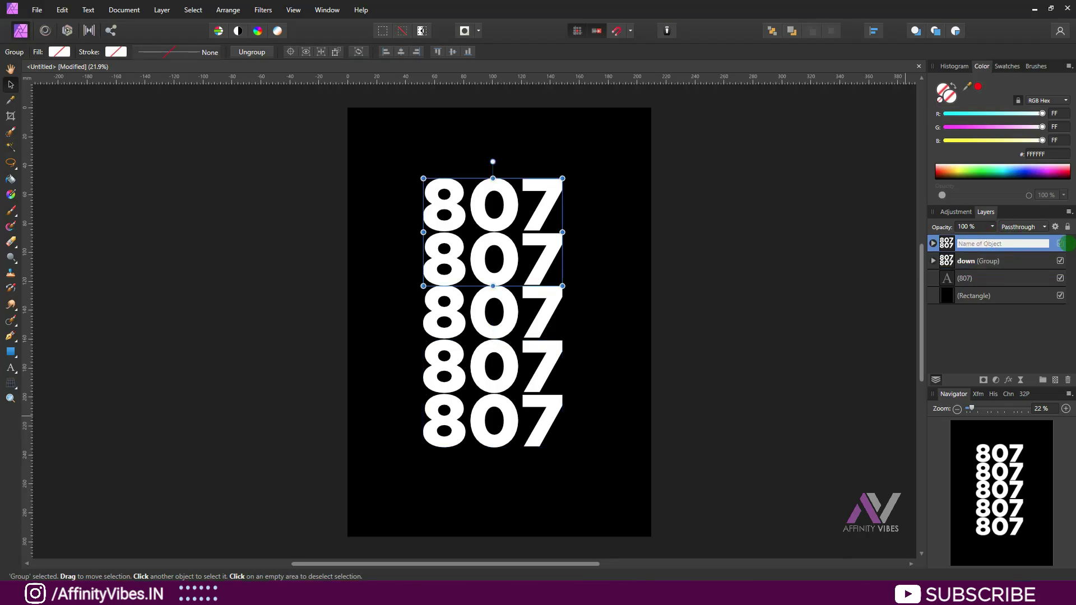
{"action": "type", "text": "up"}
{"action": "key", "text": "Return"}
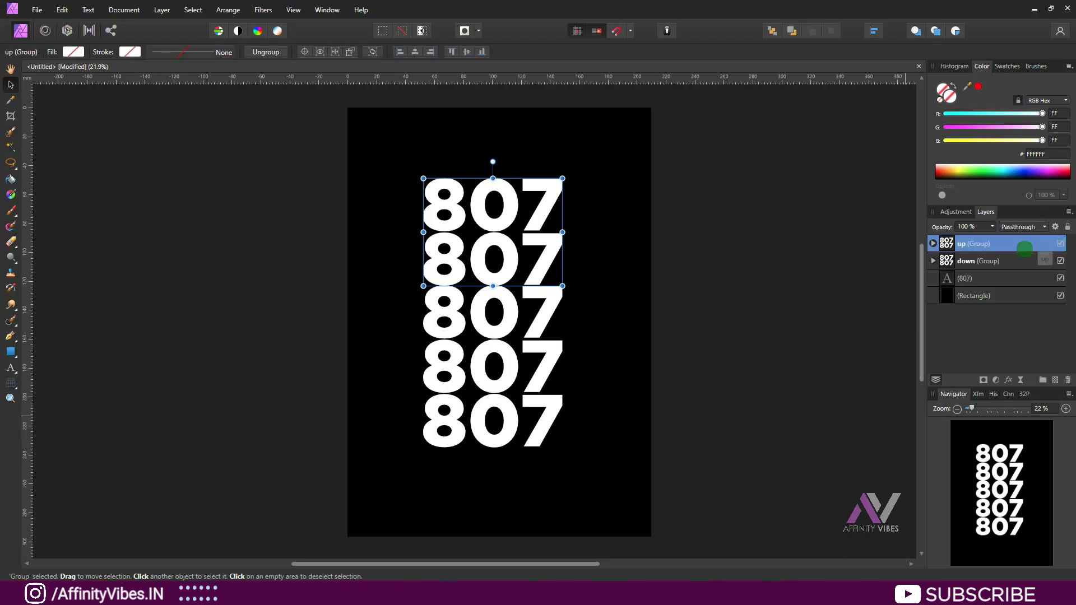
Open the layer effects of the up group and reduce its fill opacity to 0 %.
{"action": "left_click", "coordinate": [964, 279]}
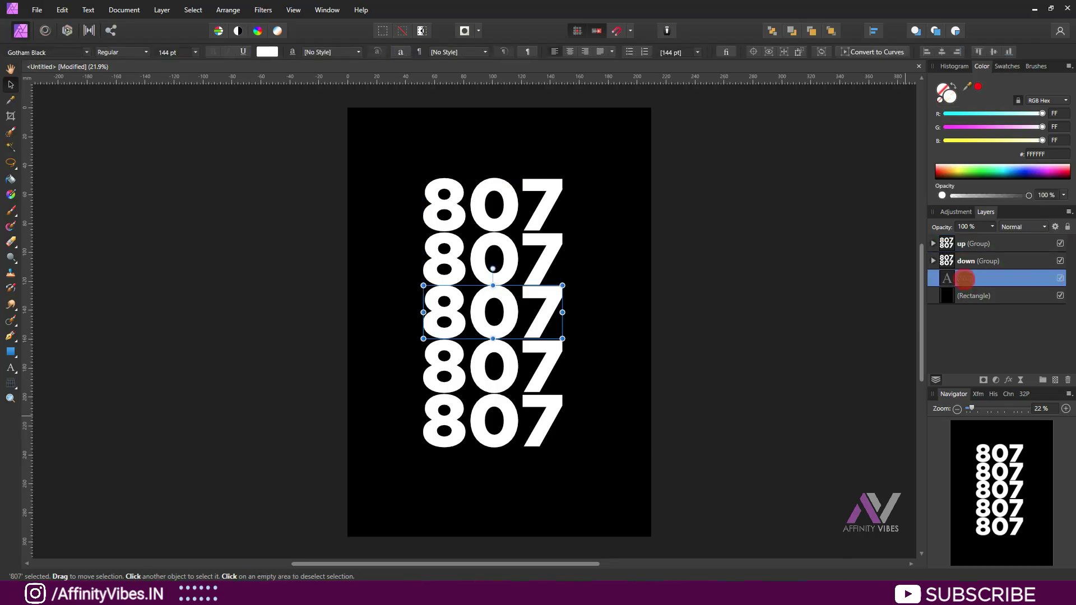
{"action": "left_click", "coordinate": [1013, 260]}
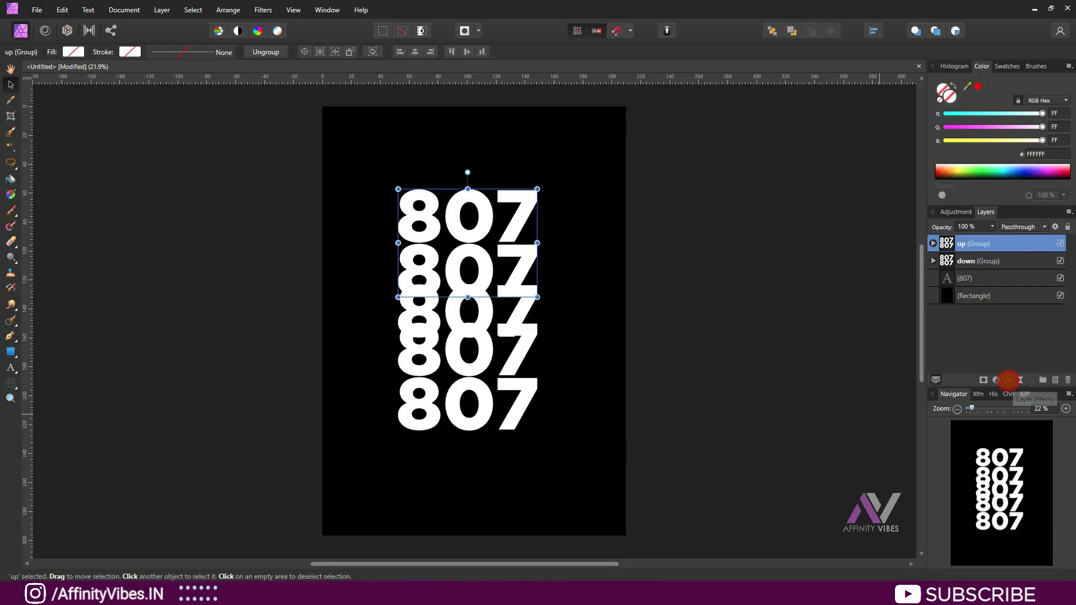
{"action": "left_click", "coordinate": [1008, 379]}
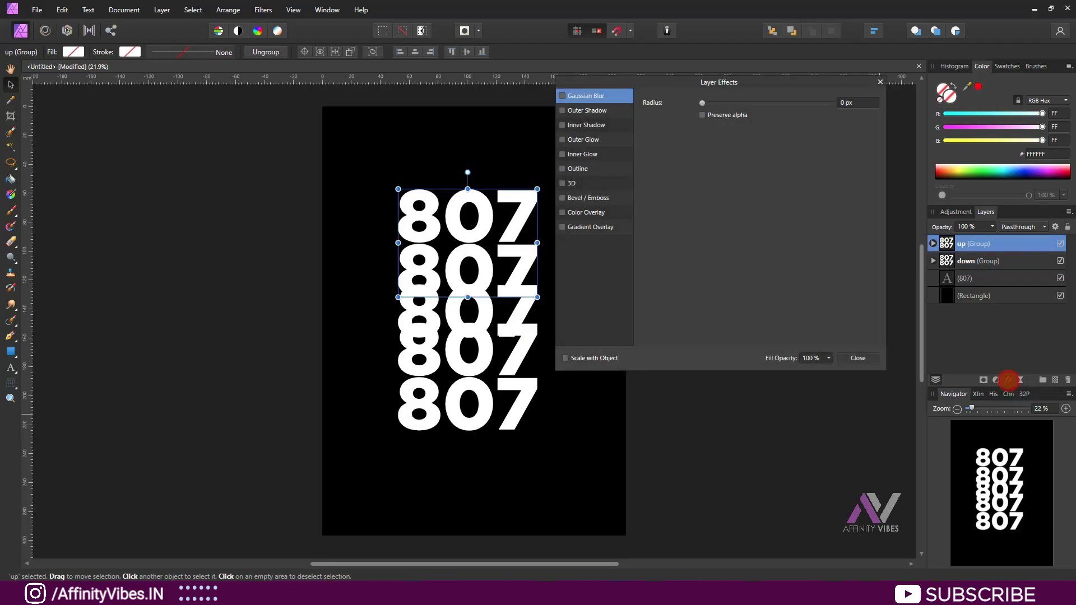
{"action": "left_click", "coordinate": [829, 358]}
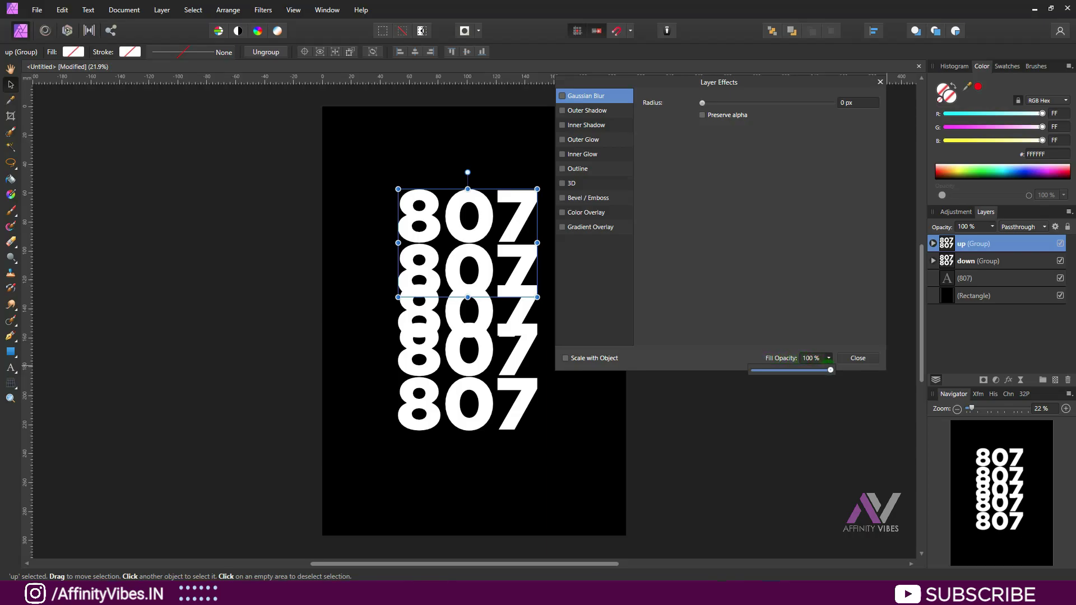
{"action": "left_click_drag", "start_coordinate": [830, 370], "coordinate": [736, 369]}
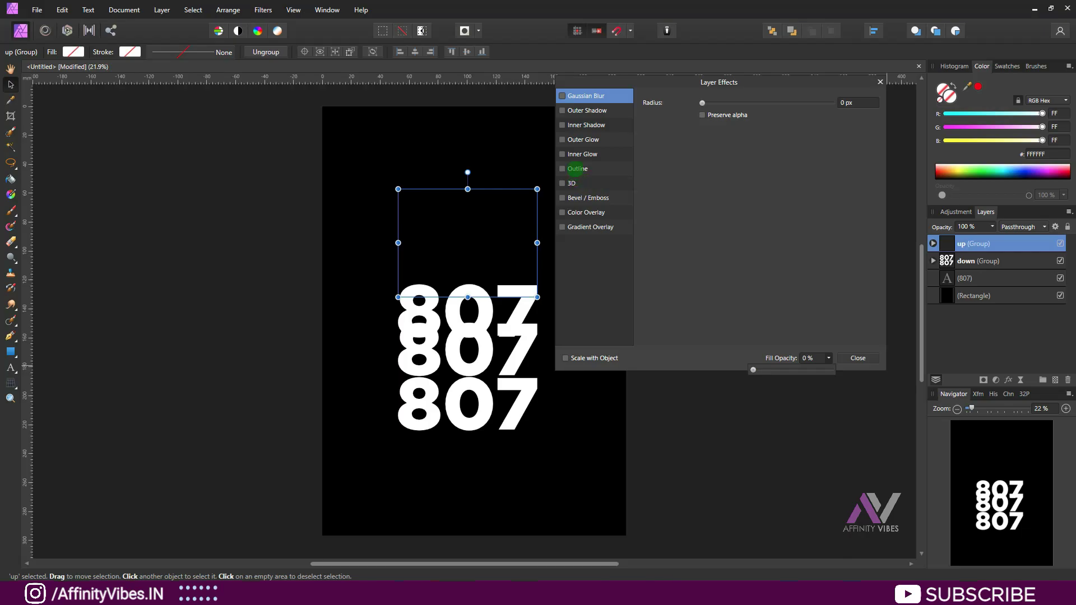
Enable the Outline effect on the up group and set the outline colour to white, FFFFFF.
{"action": "left_click", "coordinate": [577, 168]}
{"action": "left_click", "coordinate": [563, 168]}
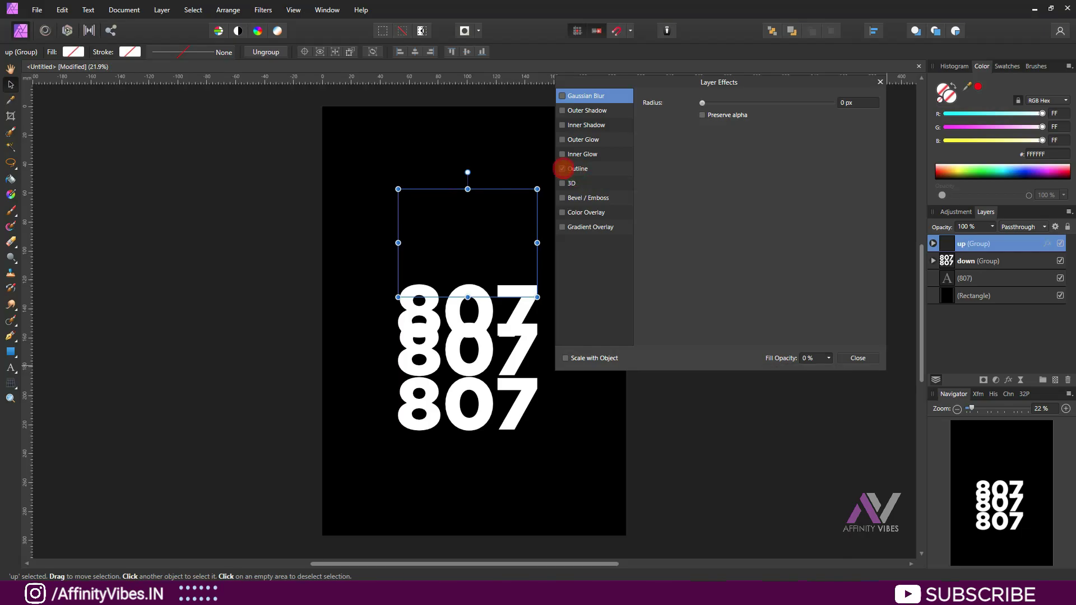
{"action": "left_click", "coordinate": [717, 172]}
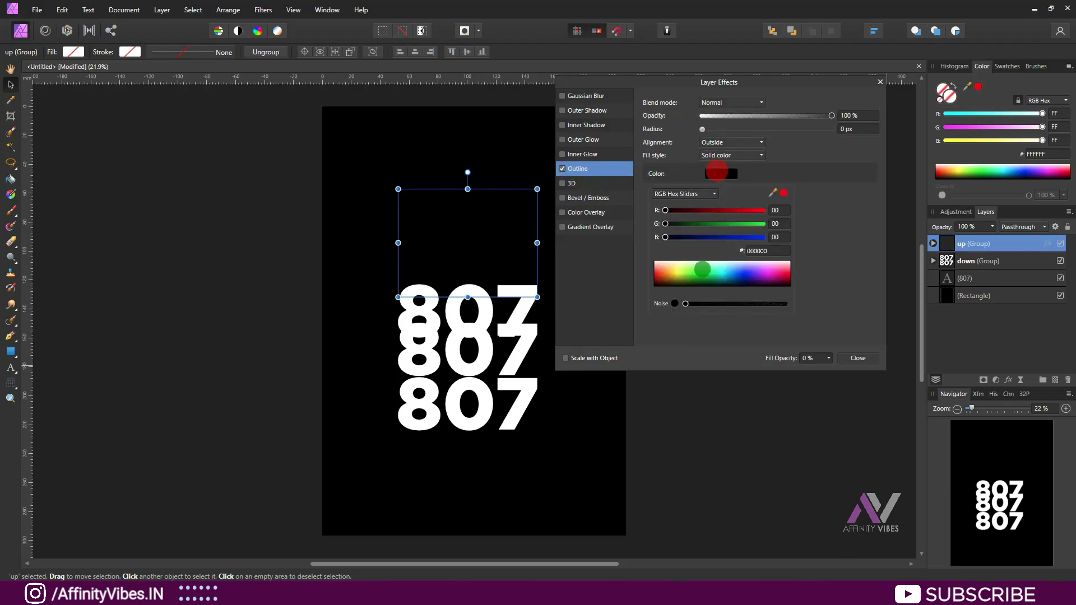
{"action": "left_click_drag", "start_coordinate": [702, 269], "coordinate": [624, 241]}
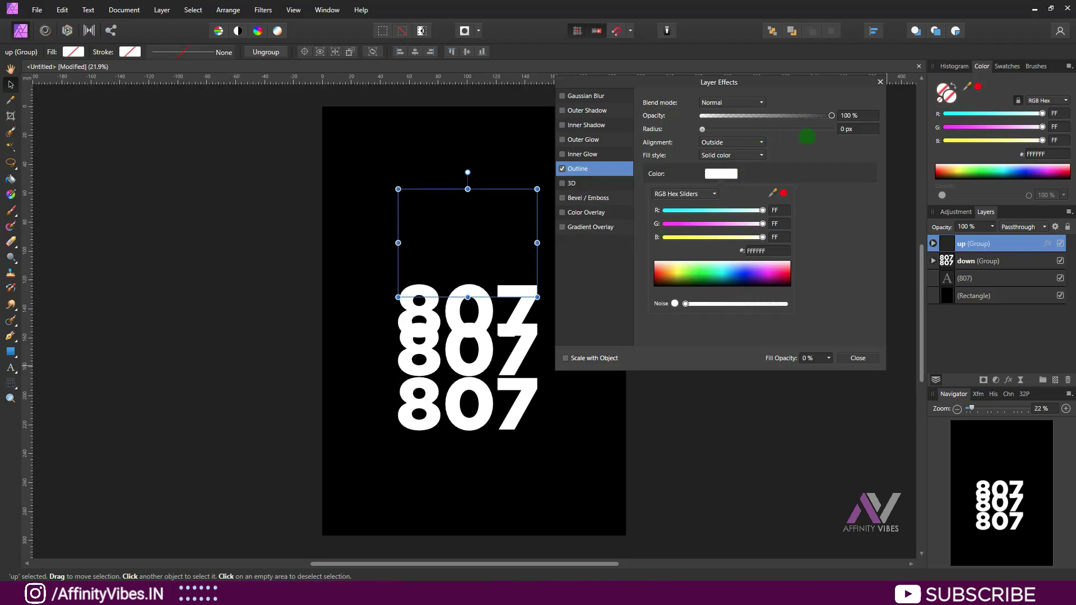
Set the outline radius of the up group to 7 px and close its layer effects.
{"action": "left_click", "coordinate": [807, 137]}
{"action": "left_click_drag", "start_coordinate": [702, 128], "coordinate": [746, 129]}
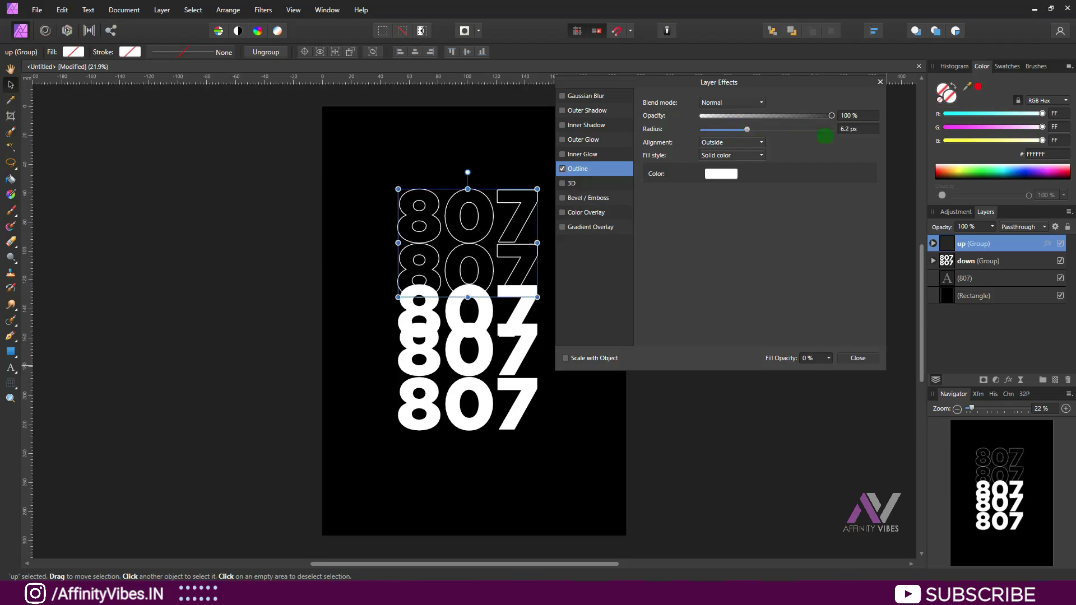
{"action": "left_click", "coordinate": [855, 130]}
{"action": "key", "text": "Return"}
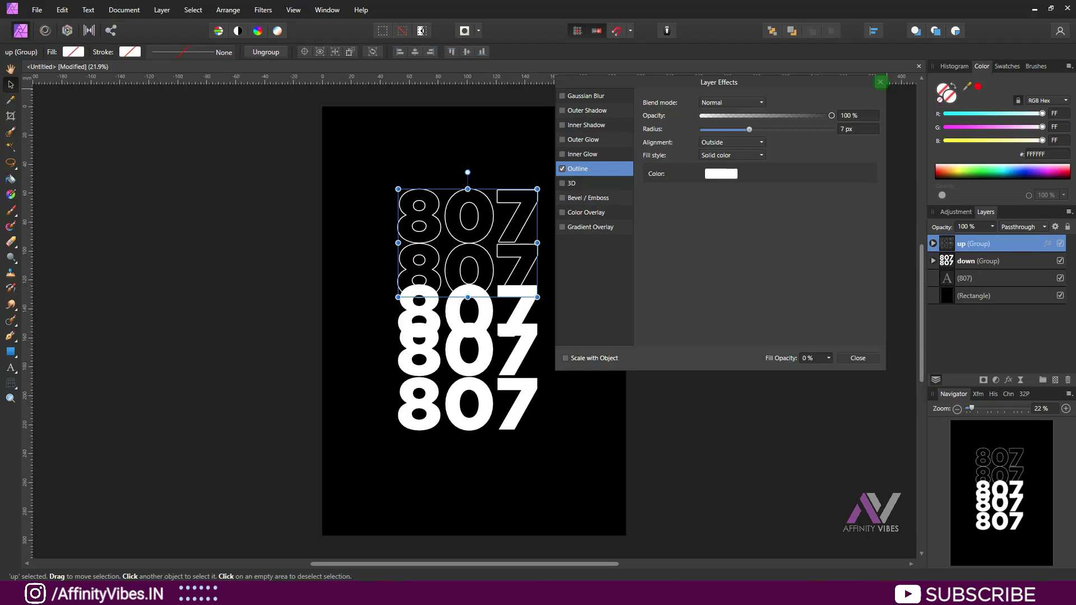
{"action": "left_click", "coordinate": [880, 81]}
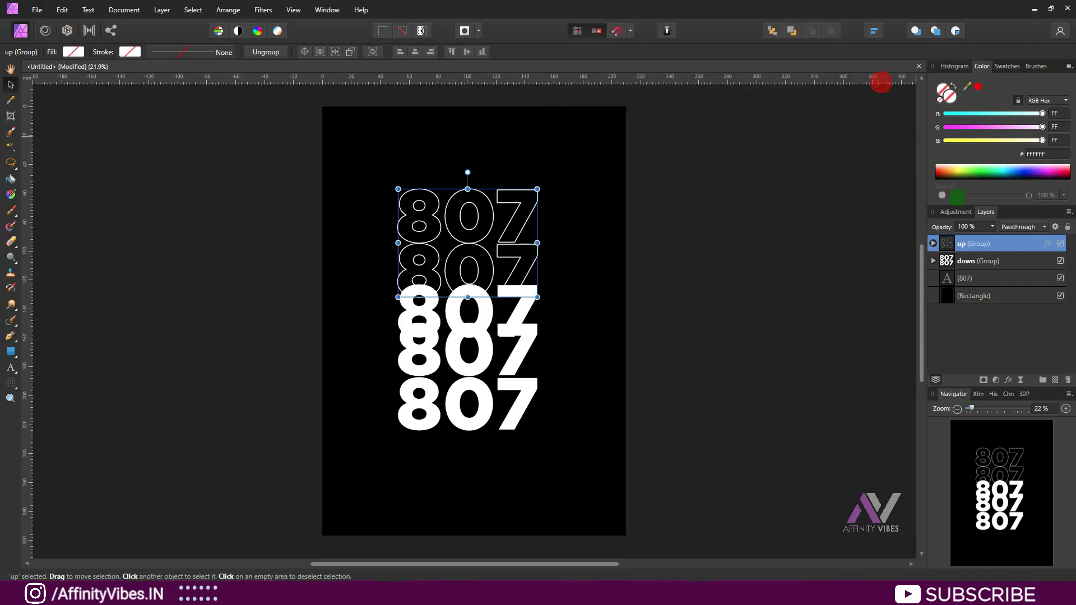
Open the layer effects of the down group and reduce its fill opacity to 0 %.
{"action": "left_click", "coordinate": [984, 261]}
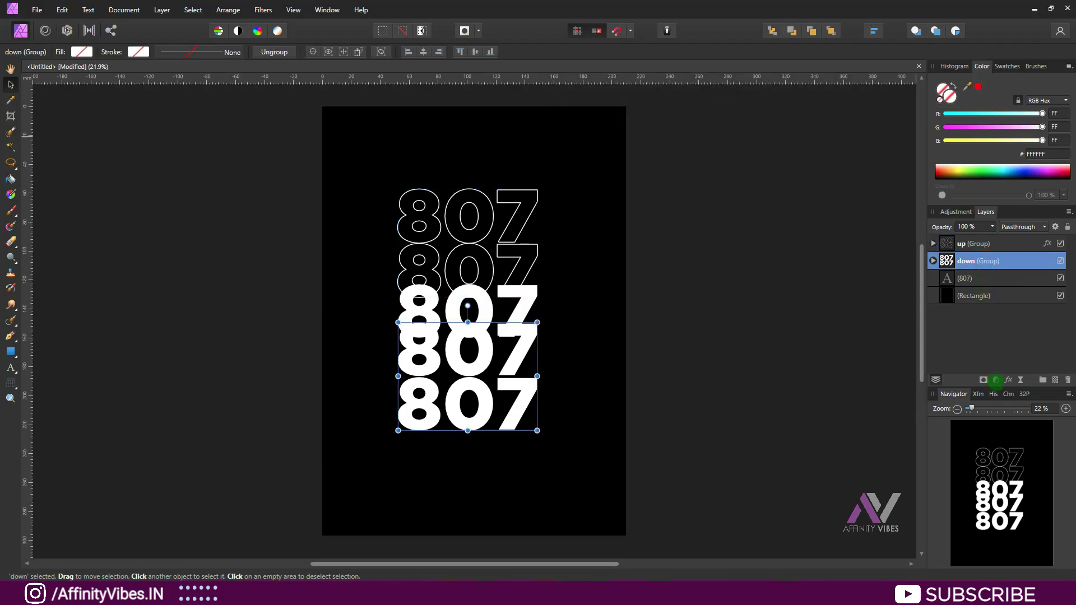
{"action": "left_click", "coordinate": [1008, 380]}
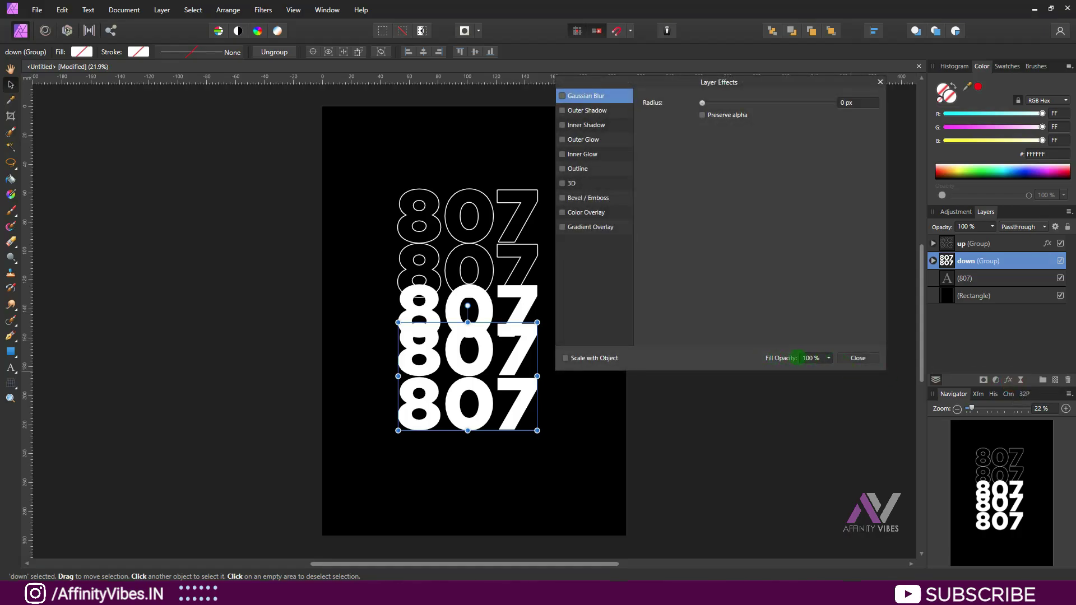
{"action": "left_click", "coordinate": [828, 358]}
{"action": "left_click_drag", "start_coordinate": [830, 370], "coordinate": [720, 370]}
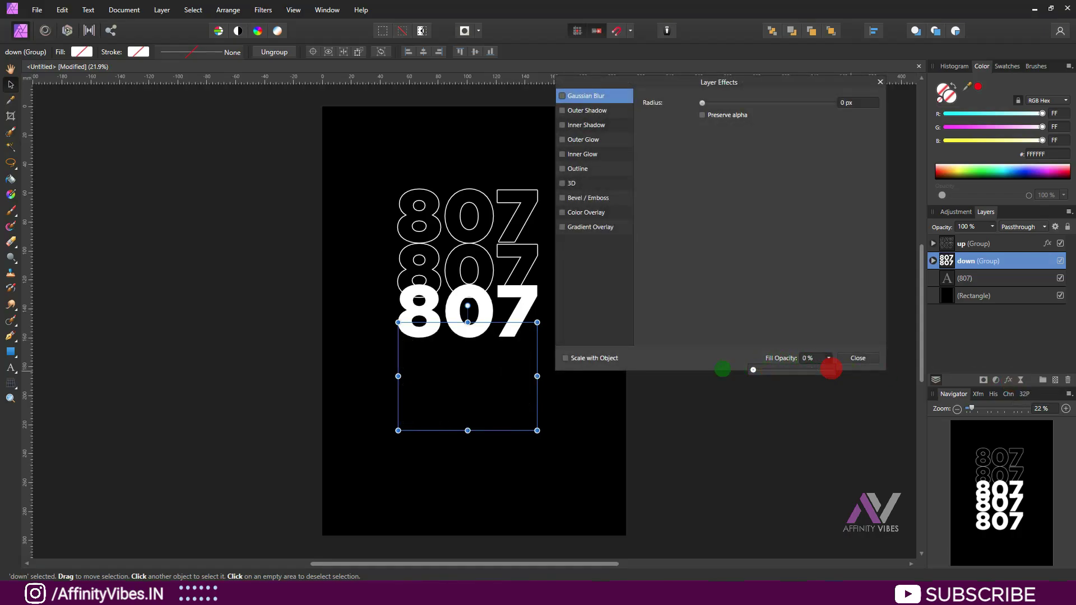
{"action": "left_click", "coordinate": [722, 234]}
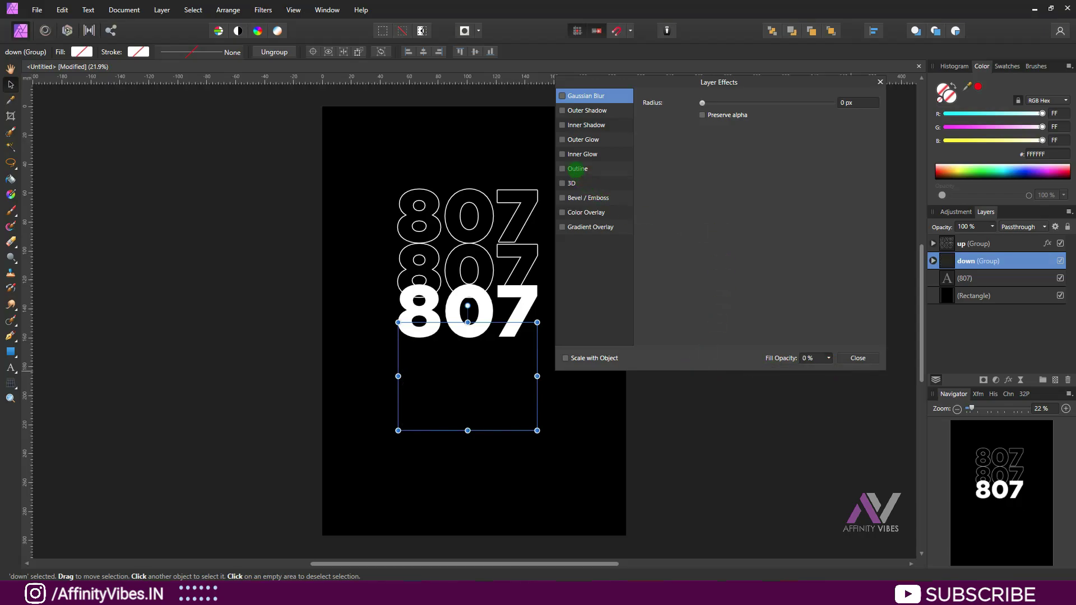
Enable the Outline effect on the down group and set the outline colour to white, FFFFFF.
{"action": "left_click", "coordinate": [562, 168]}
{"action": "left_click", "coordinate": [721, 173]}
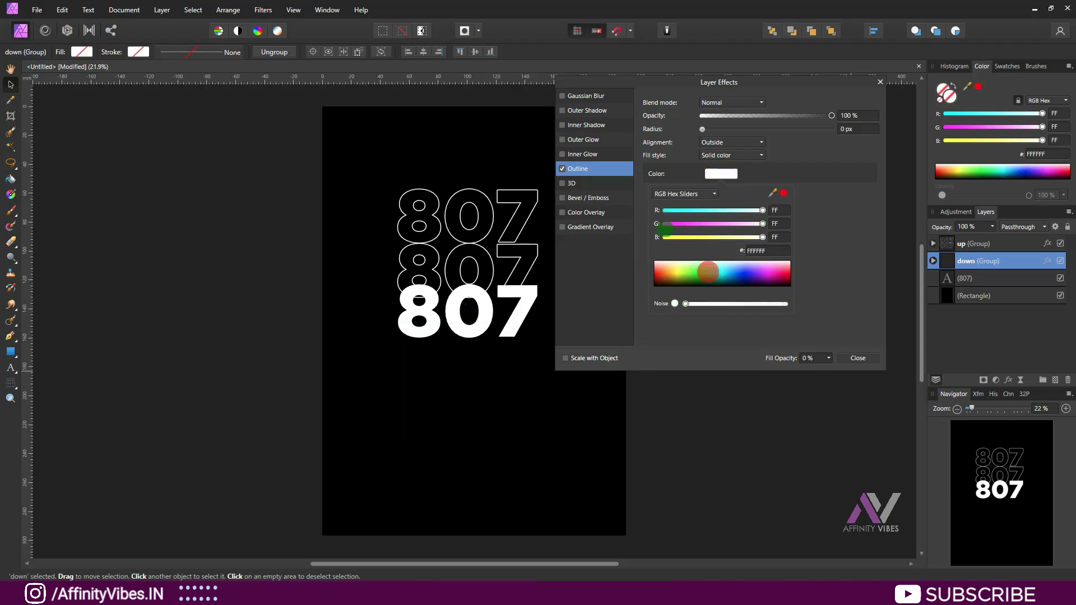
{"action": "left_click", "coordinate": [702, 129]}
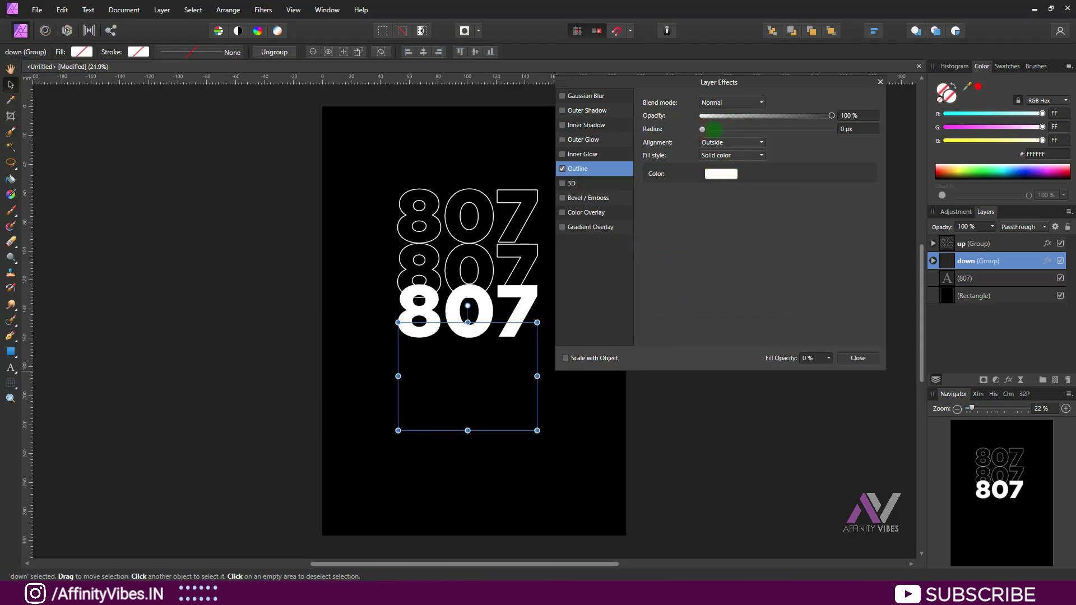
Set the outline radius of the down group to 7 px and close its layer effects.
{"action": "left_click_drag", "start_coordinate": [702, 129], "coordinate": [711, 129]}
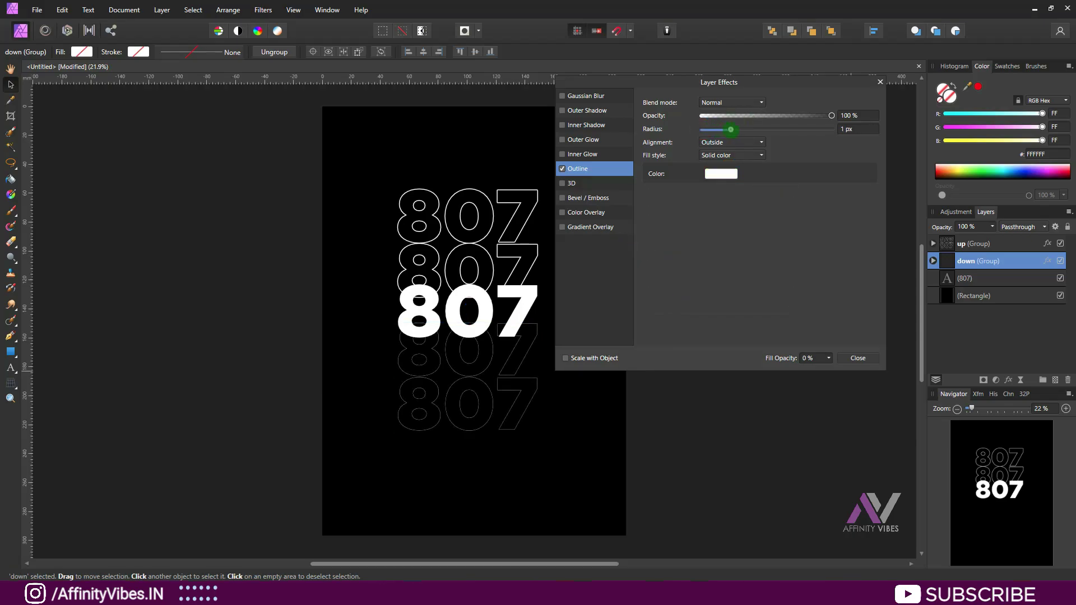
{"action": "left_click", "coordinate": [857, 128]}
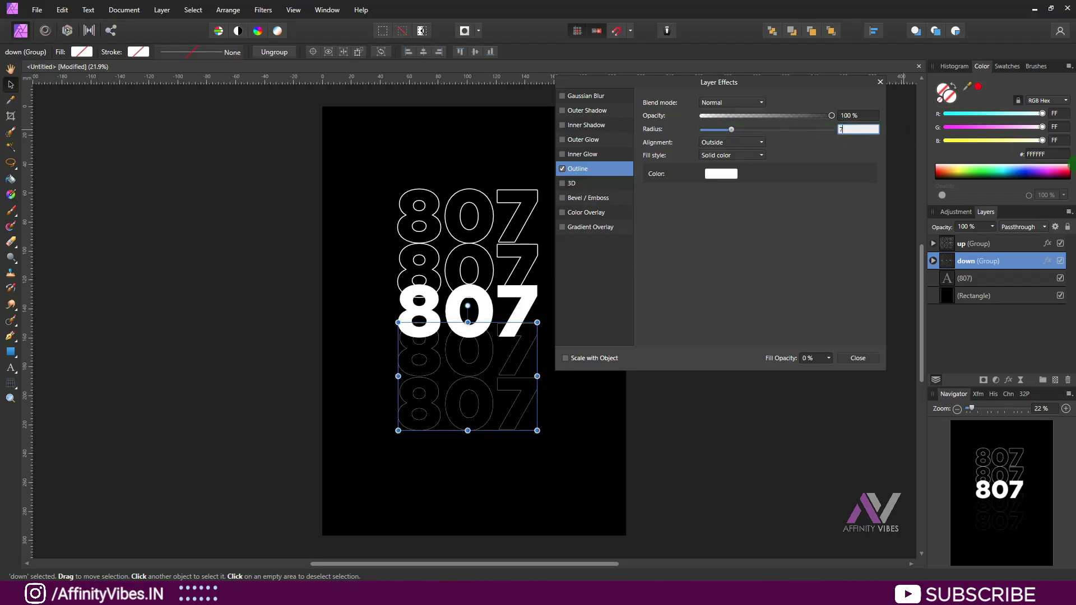
{"action": "key", "text": "Return"}
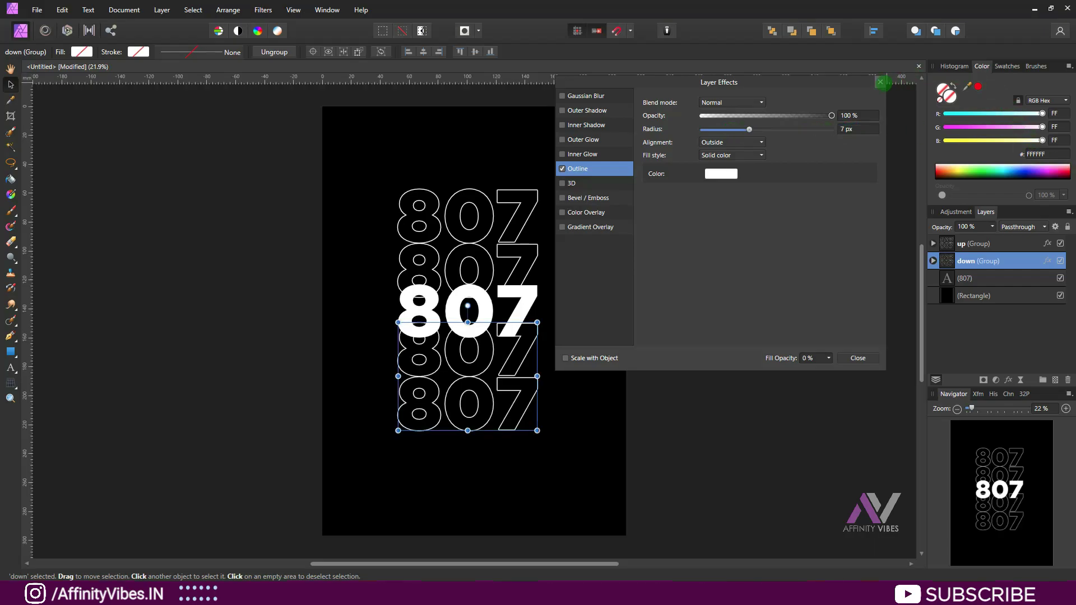
{"action": "left_click", "coordinate": [880, 82]}
Select the background rectangle and recolour it red, FF0000.
{"action": "left_click", "coordinate": [963, 295]}
{"action": "key", "text": "h"}
{"action": "key", "text": "ctrl+0"}
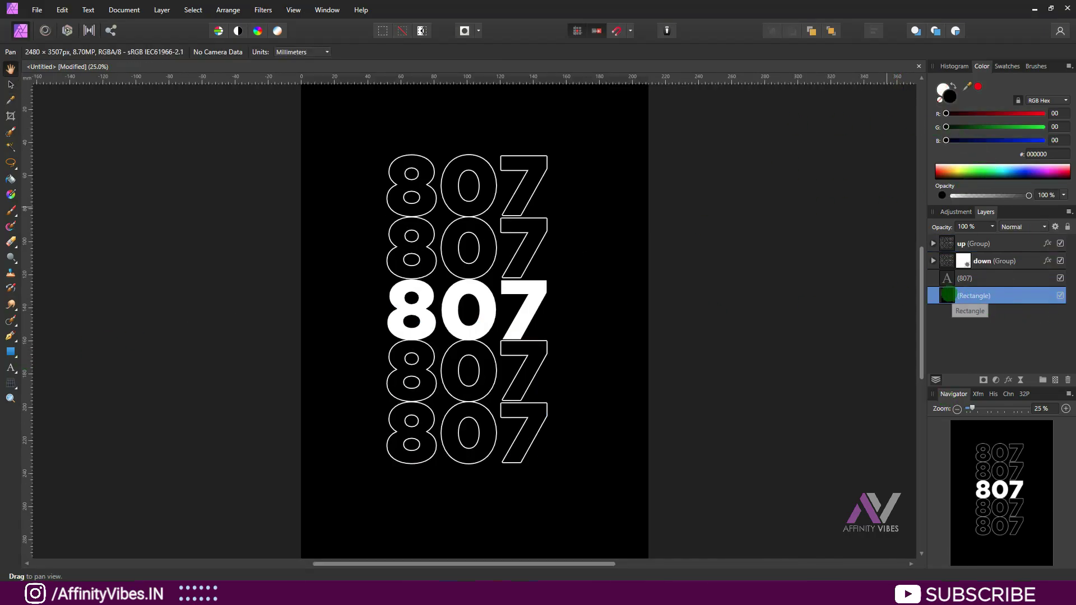
{"action": "left_click", "coordinate": [977, 85]}
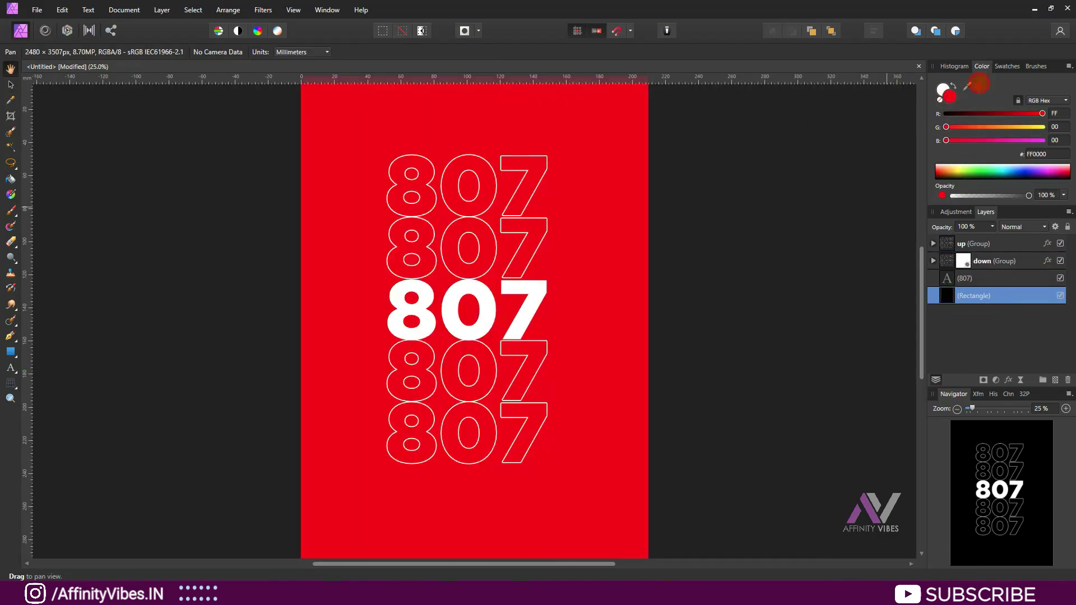